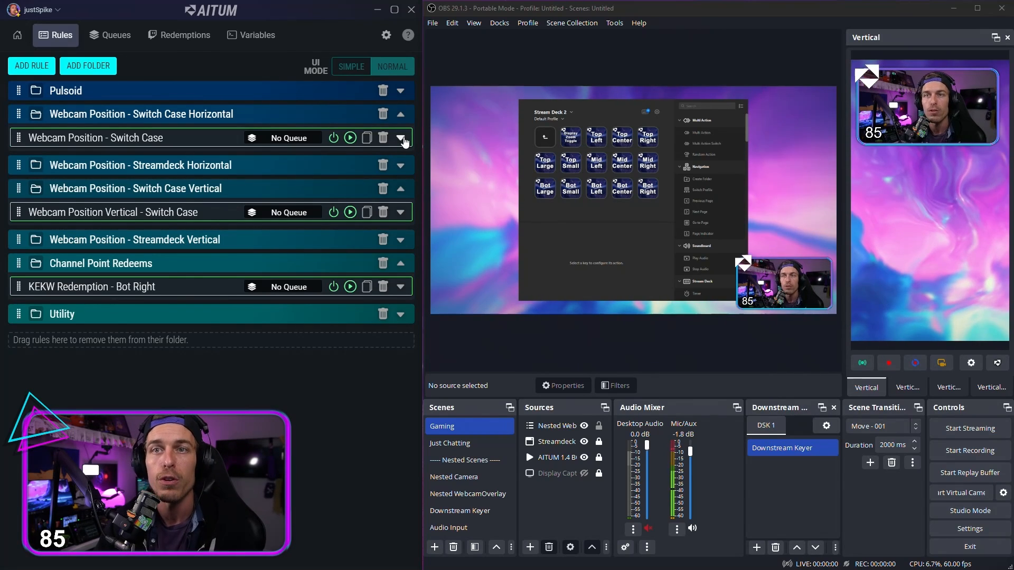
# Step: Open the Gaming scene's filters and add a Move Source effect filter with its default name
pyautogui.rightClick(460, 428)
pyautogui.click(507, 364)
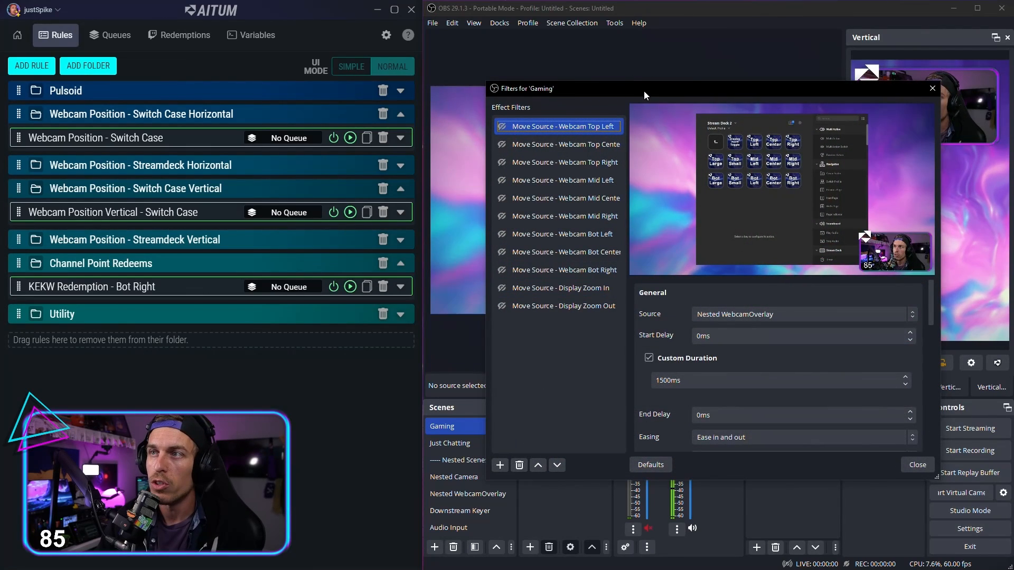
pyautogui.moveTo(644, 91); pyautogui.dragTo(332, 52)
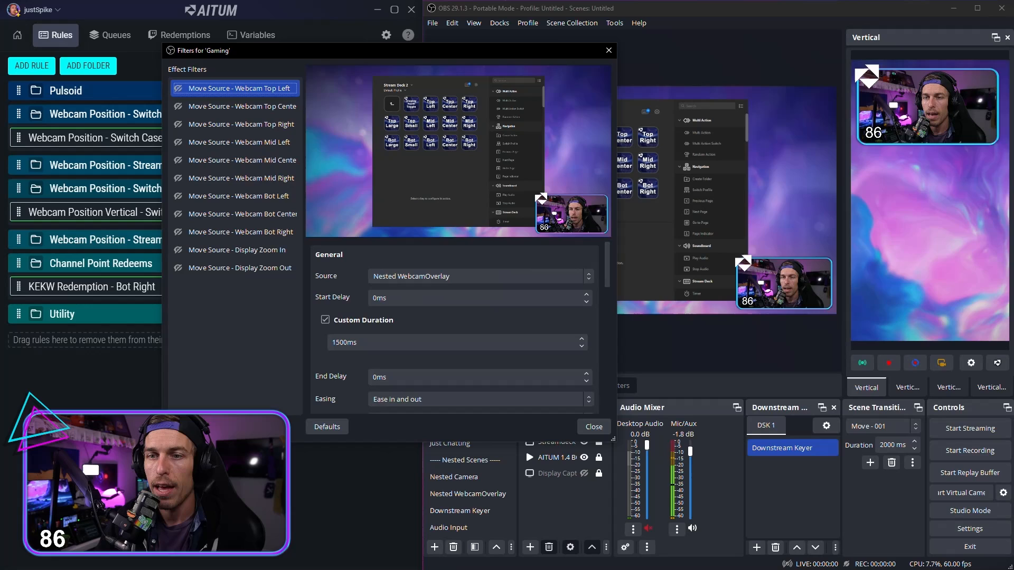
pyautogui.click(174, 427)
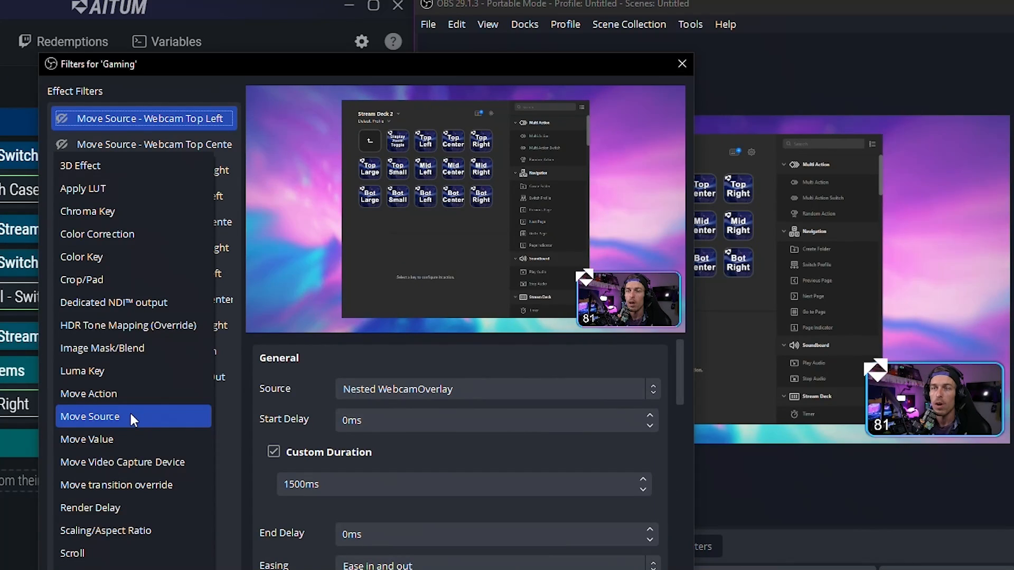
pyautogui.click(132, 420)
pyautogui.click(342, 369)
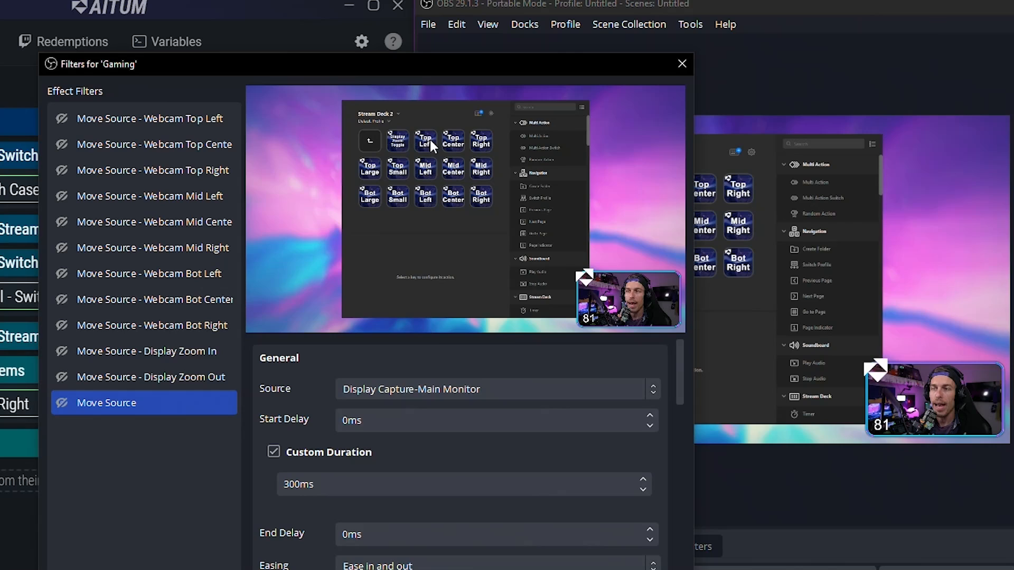
pyautogui.click(141, 408)
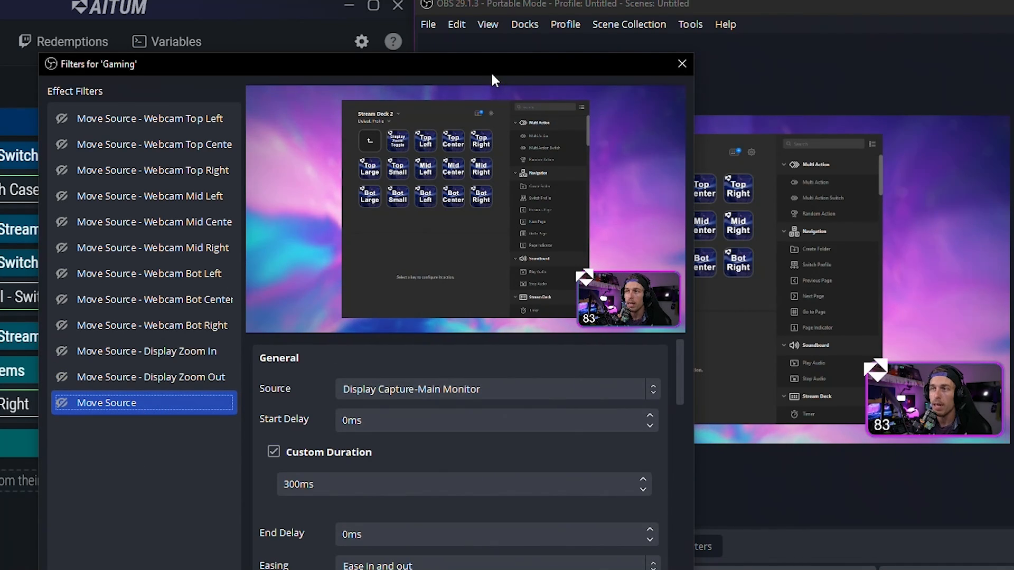
# Step: Set the new Move Source filter's source to Nested WebcamOverlay
pyautogui.moveTo(490, 71); pyautogui.dragTo(451, 46)
pyautogui.click(612, 363)
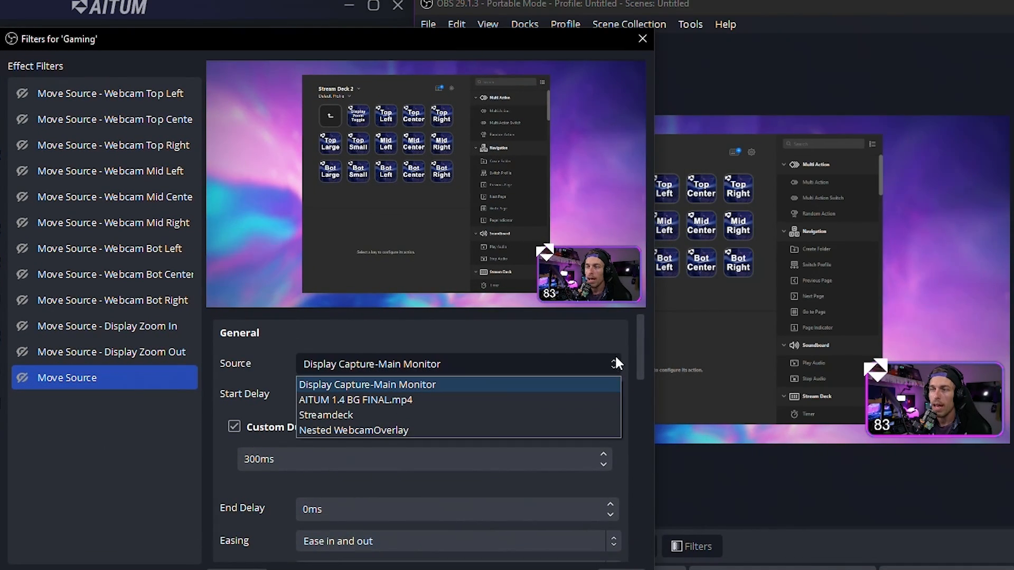
pyautogui.click(429, 426)
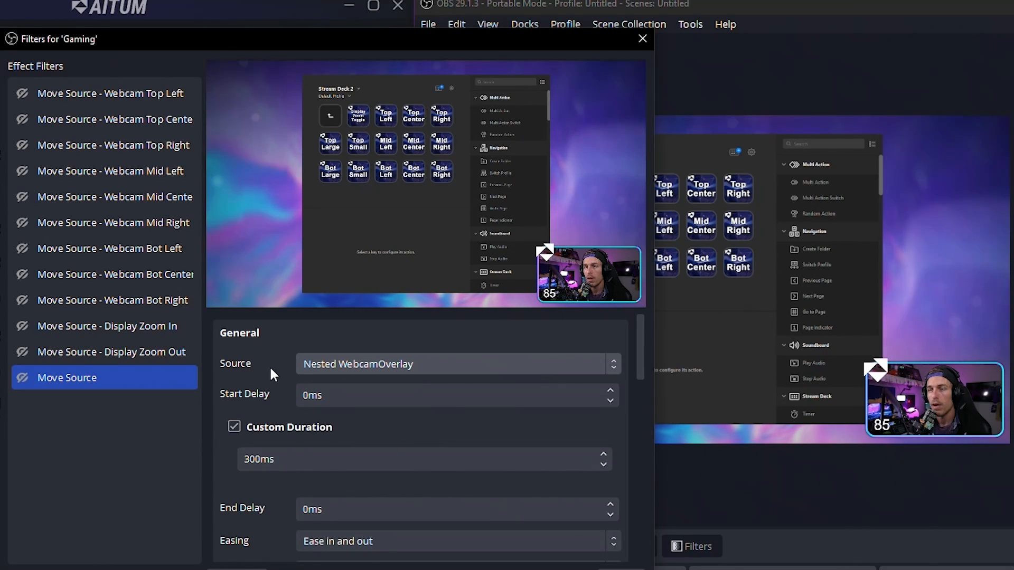
# Step: Enlarge the webcam overlay to about 0.439 scale at about x 991, y 70, and capture its transform in the Move Source filter
pyautogui.scroll(-2, 267, 369)
pyautogui.scroll(-8, 267, 376)
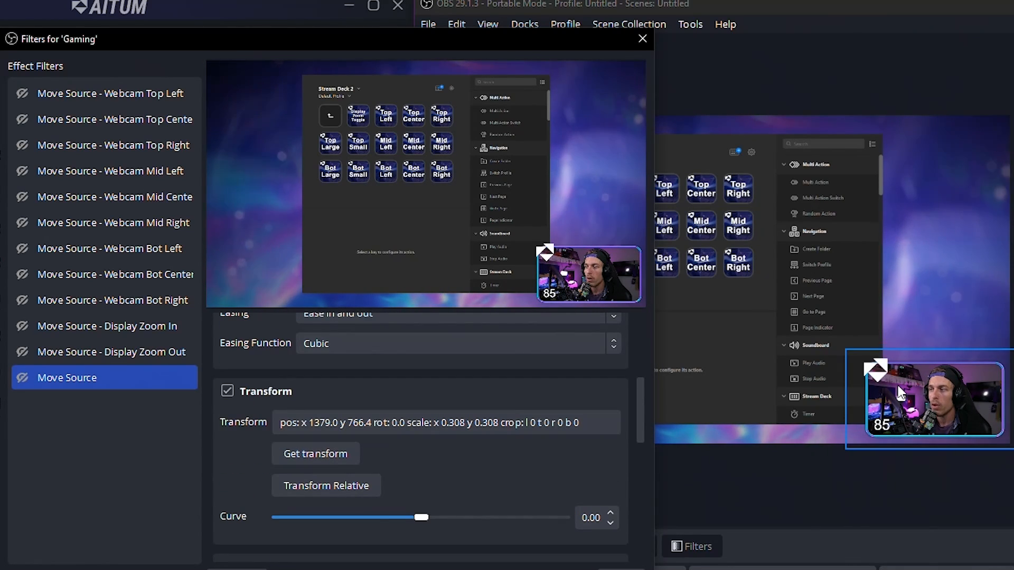
pyautogui.click(857, 363)
pyautogui.moveTo(845, 349); pyautogui.dragTo(770, 310)
pyautogui.moveTo(930, 399); pyautogui.dragTo(893, 229)
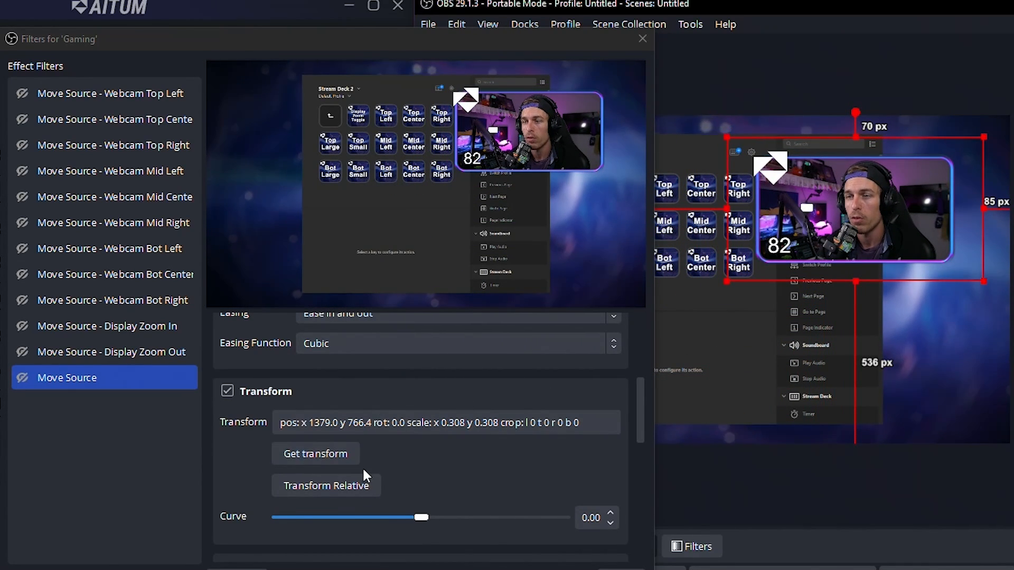
pyautogui.click(314, 456)
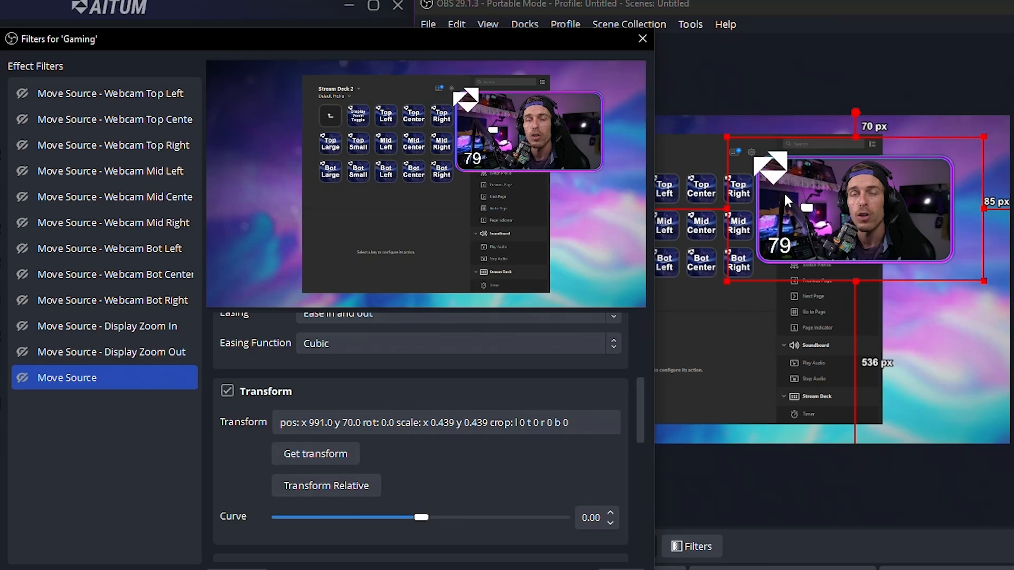
# Step: Shrink the webcam overlay and place it lower in the scene, then trigger the Move Source filter to test the stored position
pyautogui.click(193, 378)
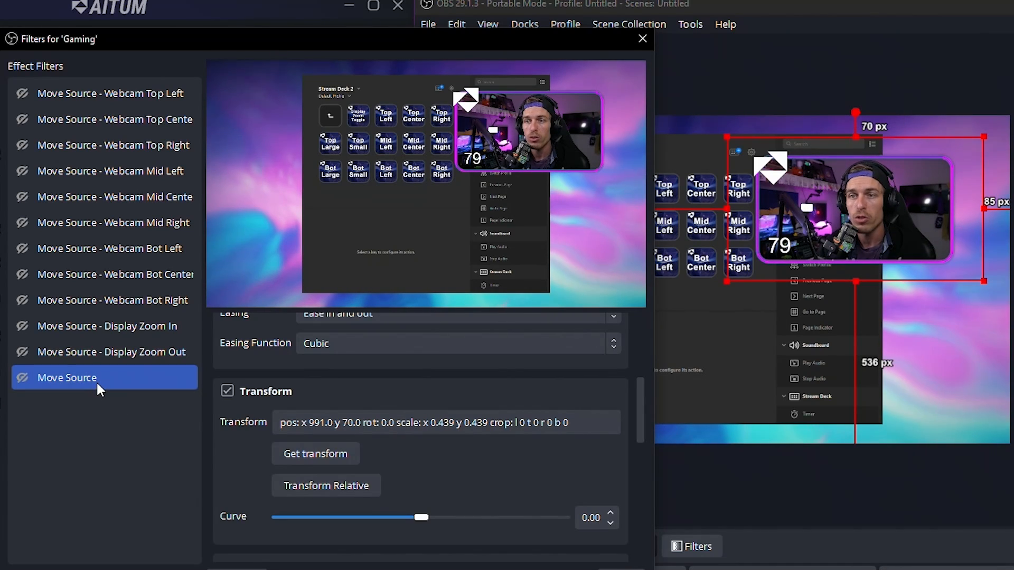
pyautogui.moveTo(920, 243); pyautogui.dragTo(852, 375)
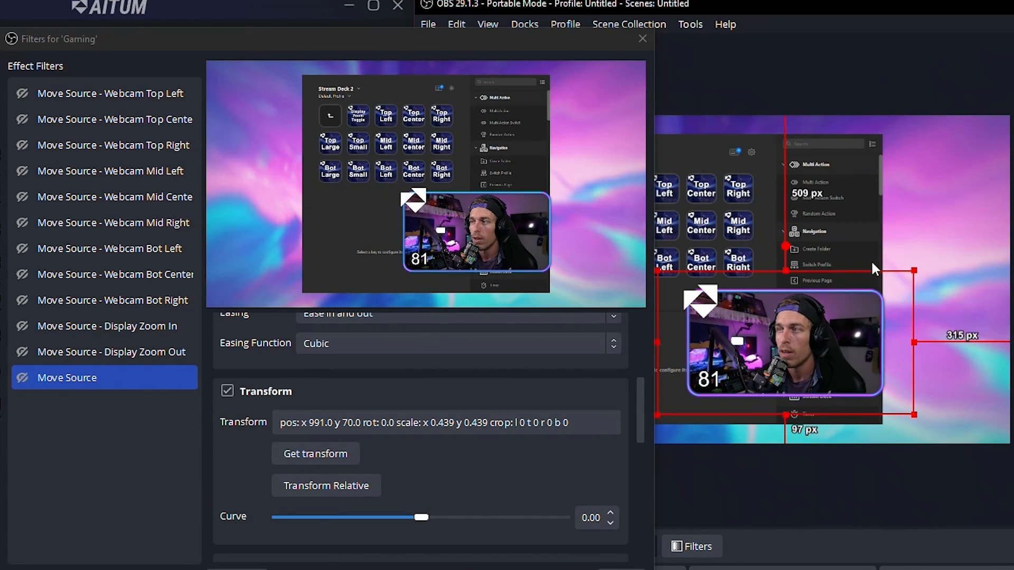
pyautogui.moveTo(911, 272); pyautogui.dragTo(766, 331)
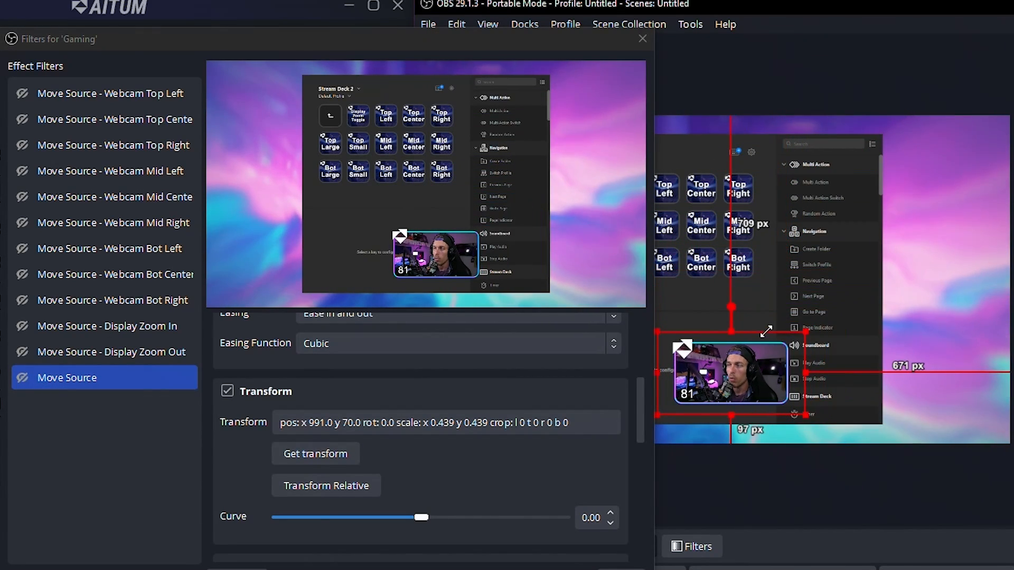
pyautogui.click(18, 377)
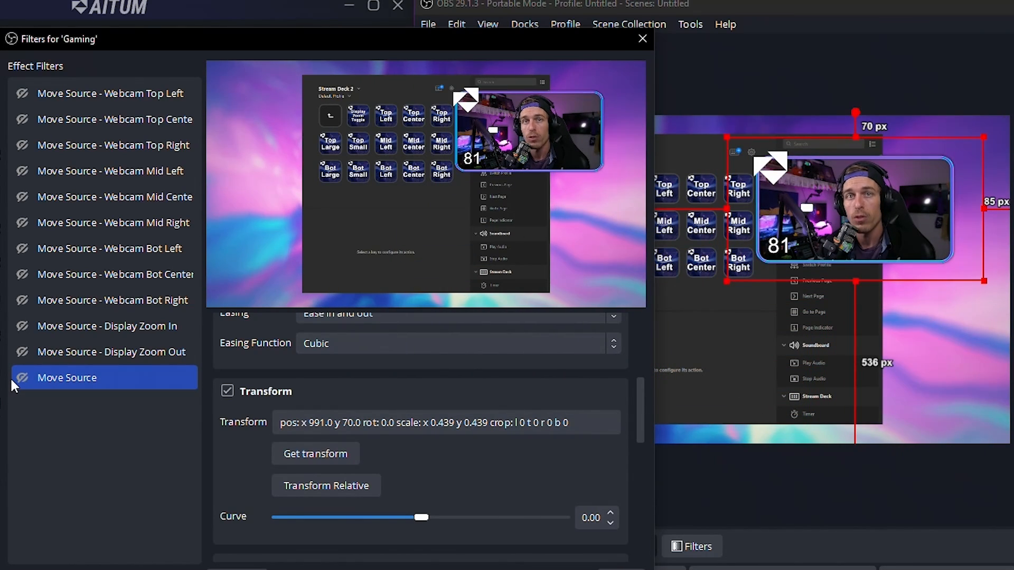
pyautogui.click(97, 377)
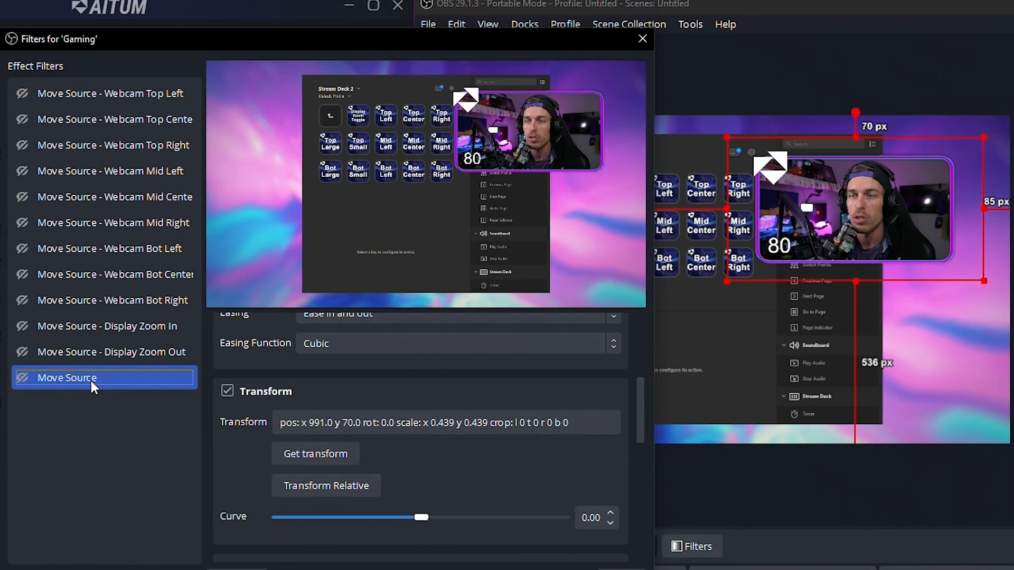
# Step: Place the webcam overlay in the canvas's top-right corner at about x 1338, y -28 and 0.326 scale, and capture that transform in the filter
pyautogui.moveTo(853, 197); pyautogui.dragTo(900, 166)
pyautogui.moveTo(773, 108); pyautogui.dragTo(837, 142)
pyautogui.moveTo(901, 192); pyautogui.dragTo(899, 154)
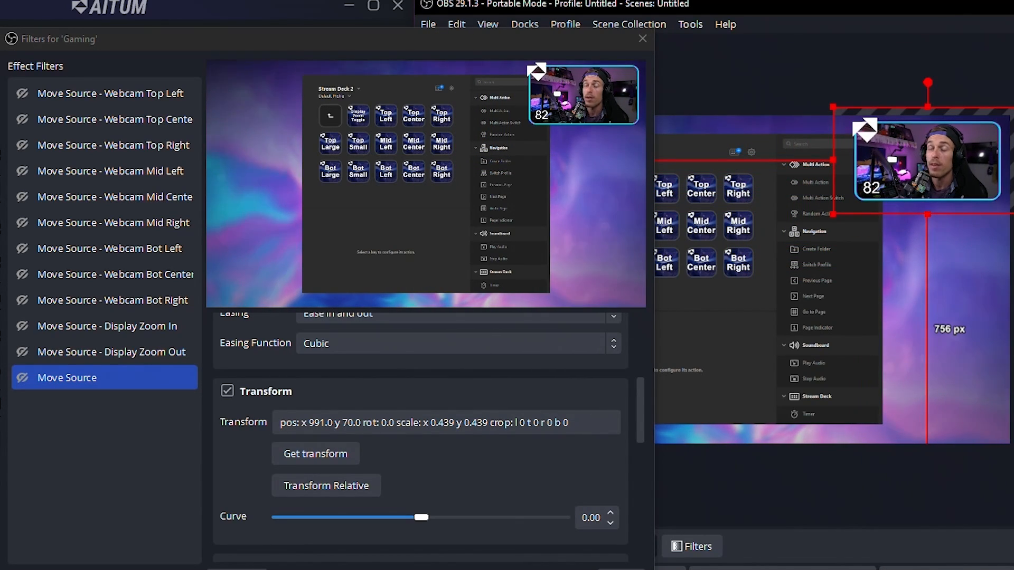
pyautogui.click(46, 377)
pyautogui.scroll(5, 436, 379)
pyautogui.click(322, 364)
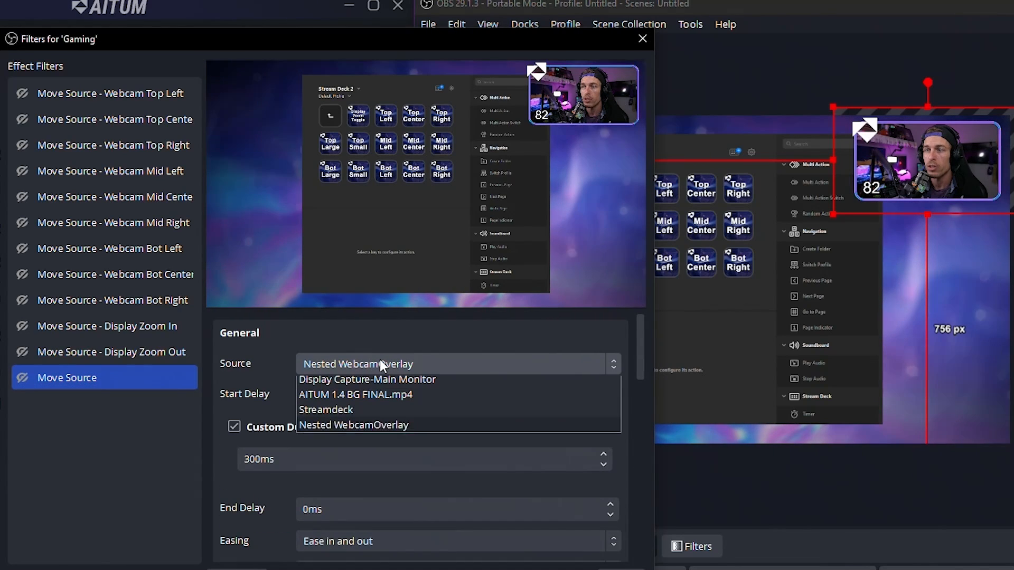
pyautogui.click(379, 427)
pyautogui.scroll(-6, 213, 499)
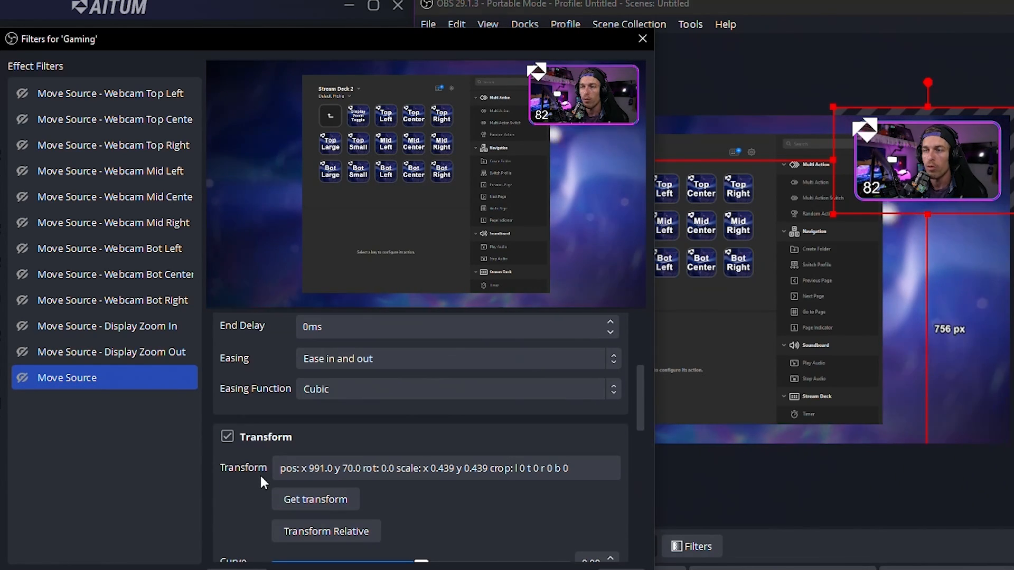
pyautogui.click(306, 404)
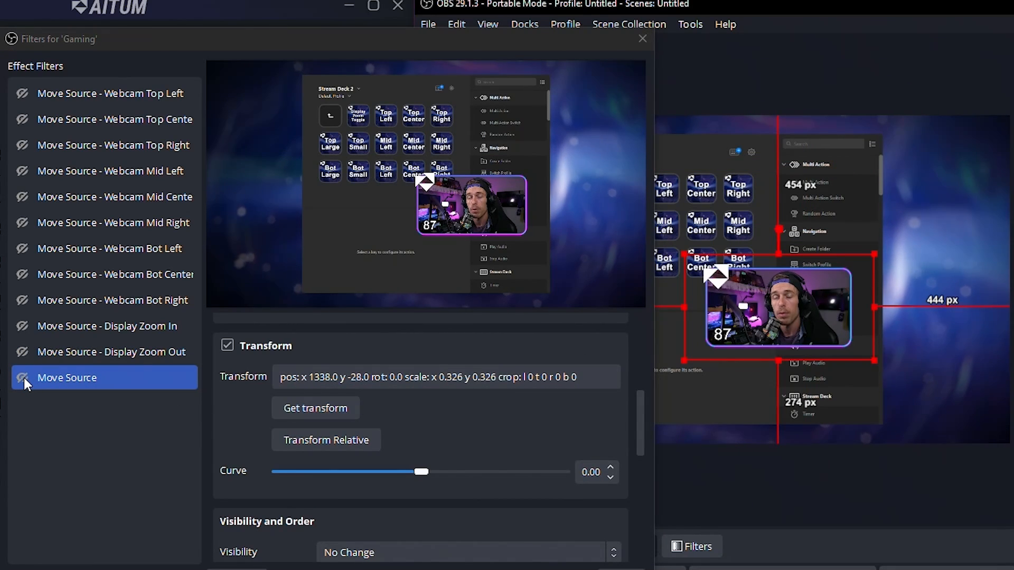
# Step: Test the new Move Source filter and the Webcam Top Left, Top Center and Top Right filters
pyautogui.click(23, 378)
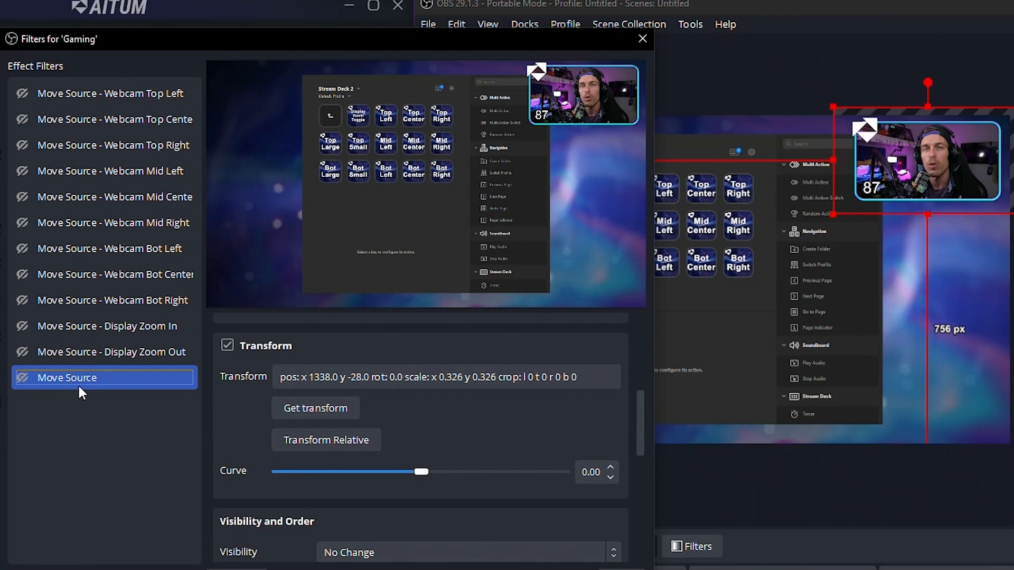
pyautogui.click(173, 101)
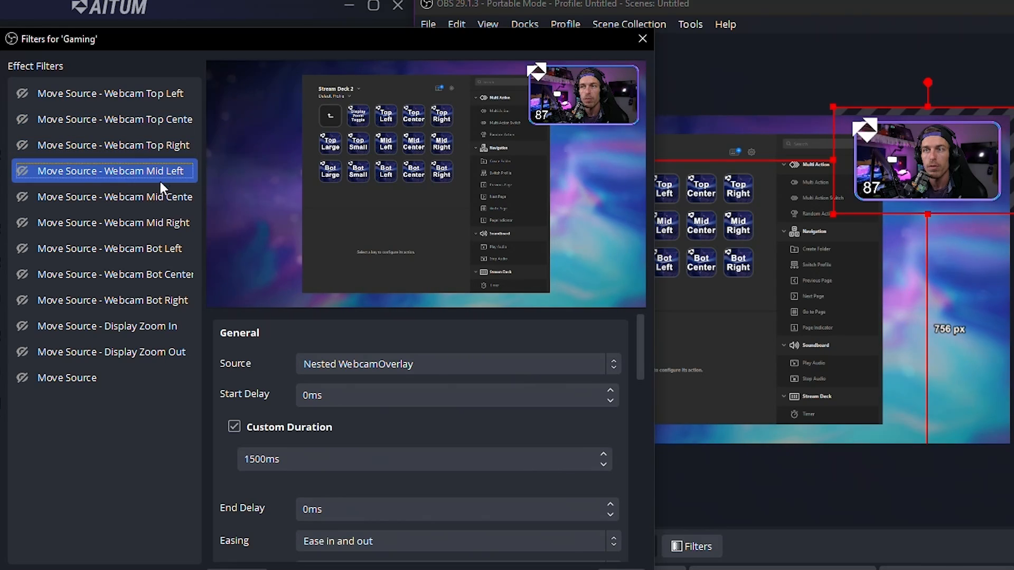
pyautogui.click(155, 196)
pyautogui.click(18, 96)
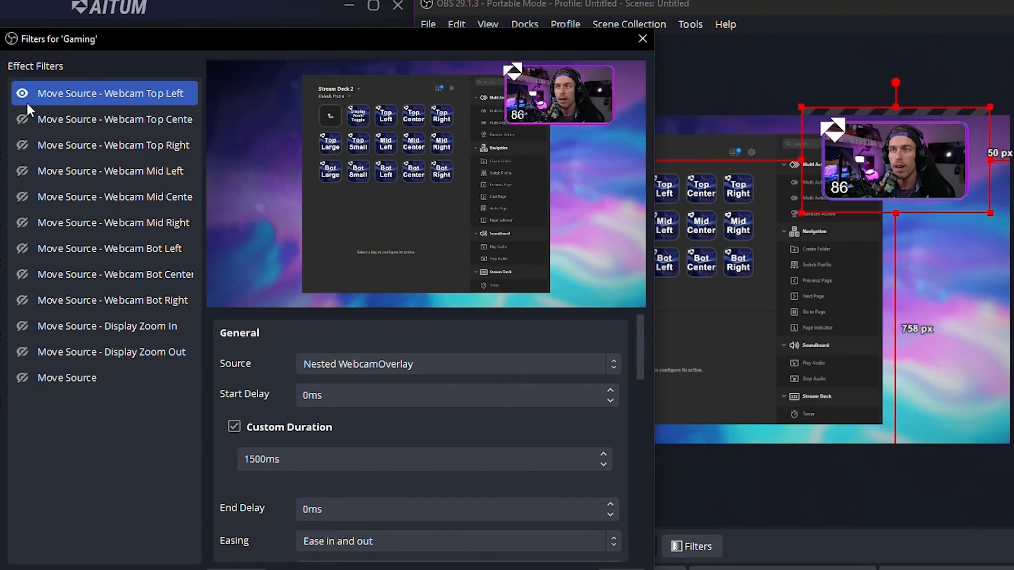
pyautogui.click(22, 119)
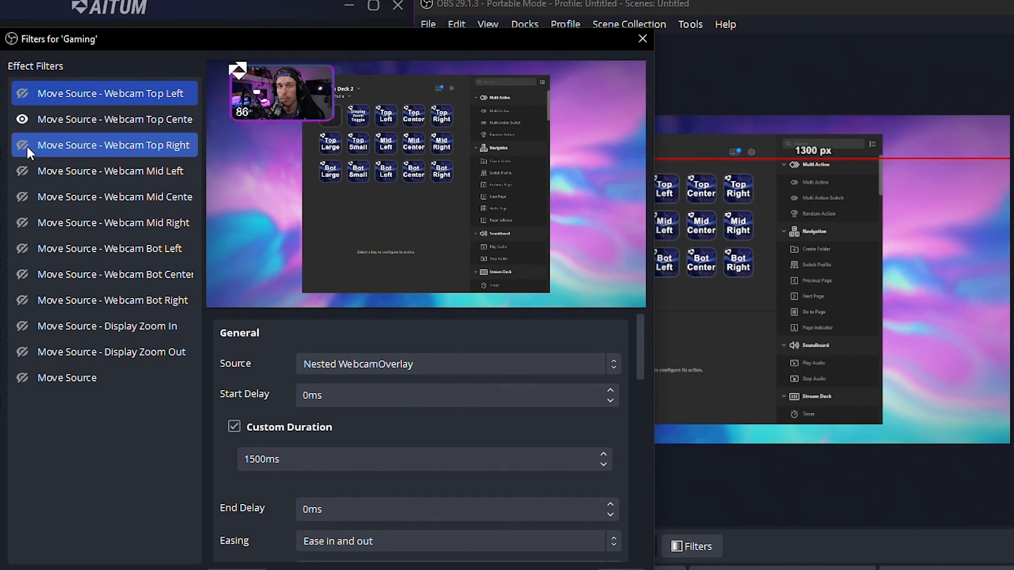
pyautogui.click(25, 144)
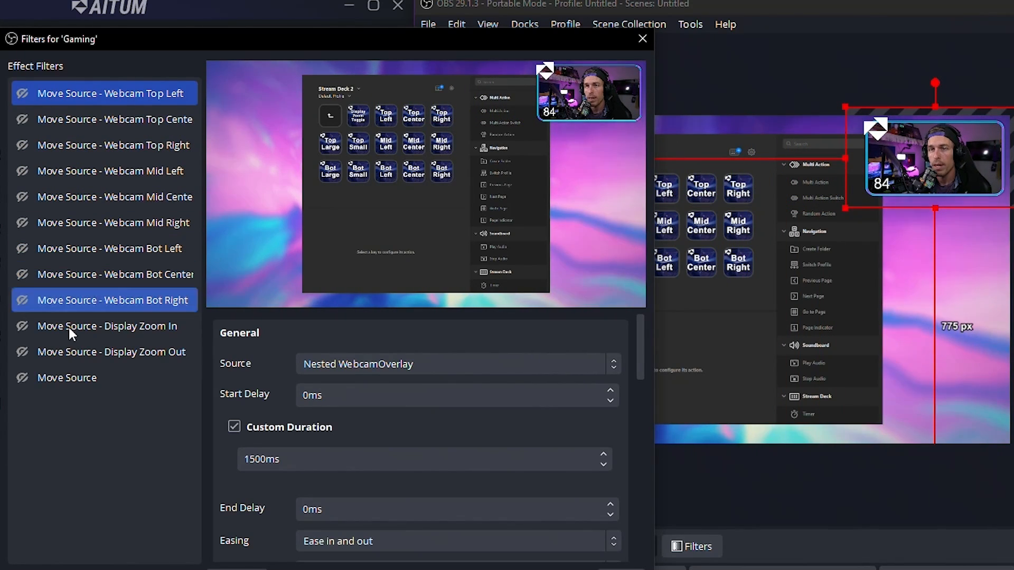
# Step: Delete the unnamed Move Source test filter from the Gaming scene and close its filters
pyautogui.click(96, 385)
pyautogui.press('Delete')
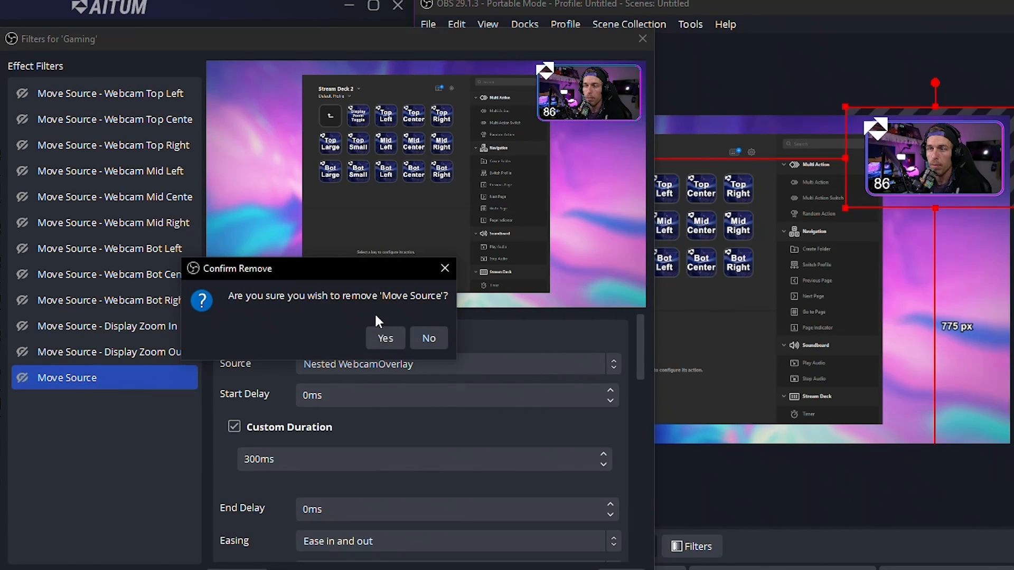
pyautogui.click(385, 338)
pyautogui.click(621, 569)
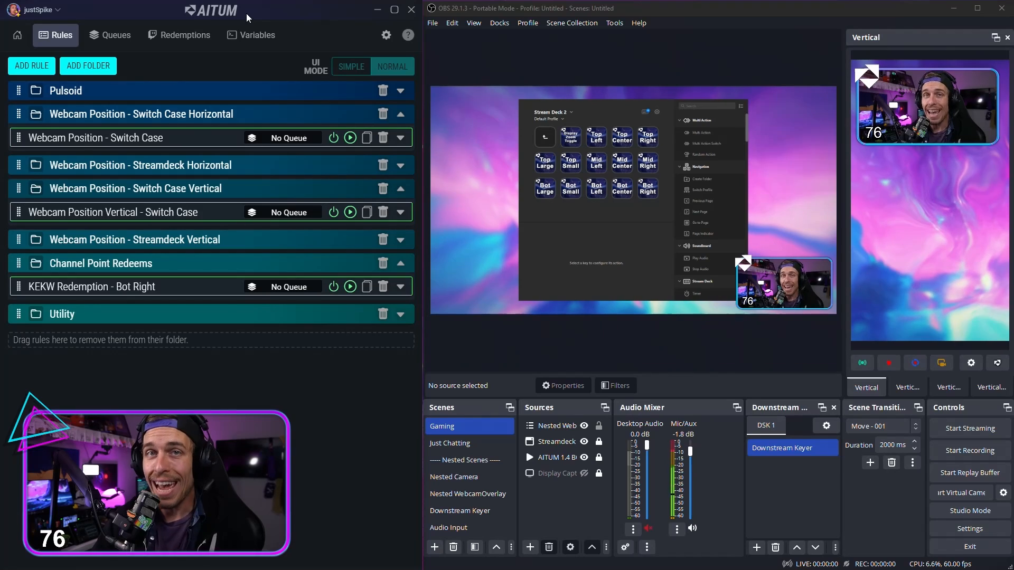
# Step: Switch to Aitum's global variables and save the WebcamPosition text variable with the value Bot Right
pyautogui.click(267, 42)
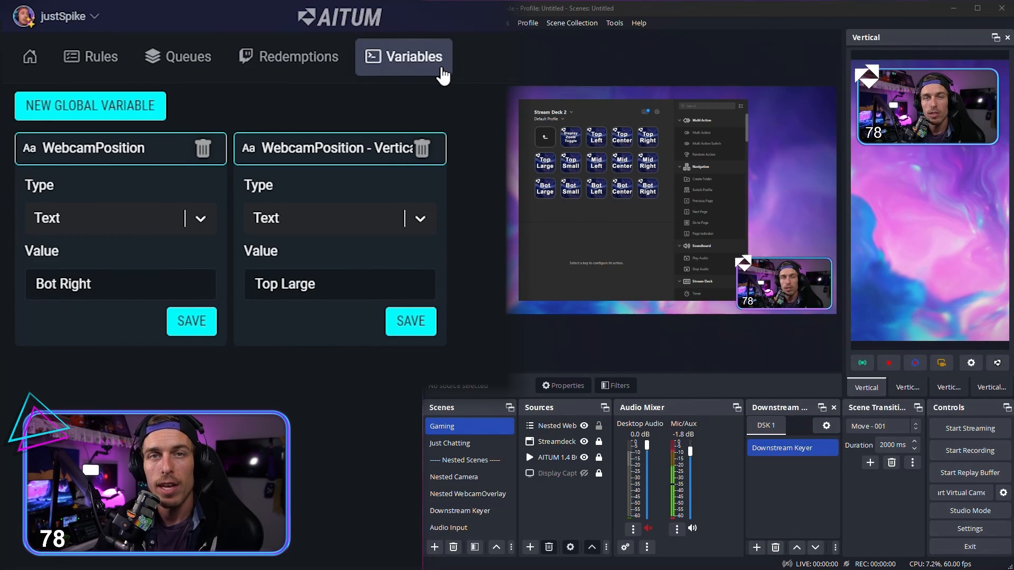
pyautogui.click(124, 117)
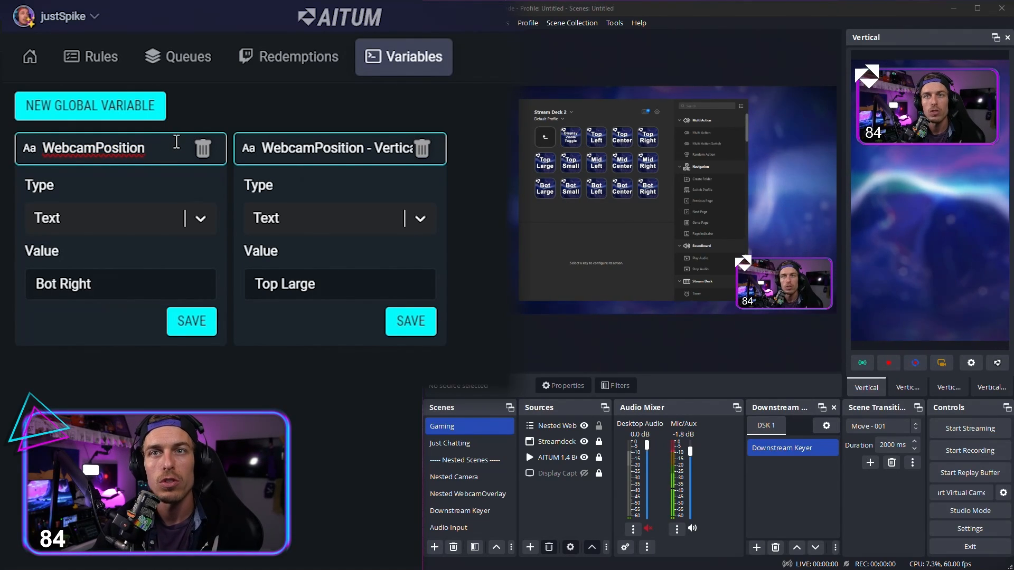
pyautogui.click(168, 155)
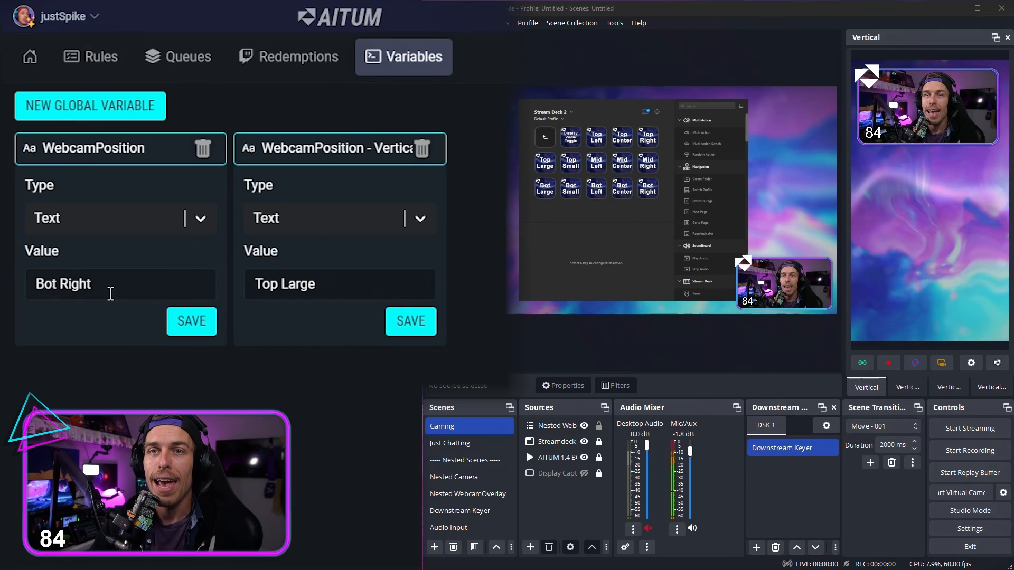
pyautogui.moveTo(111, 294); pyautogui.dragTo(14, 282)
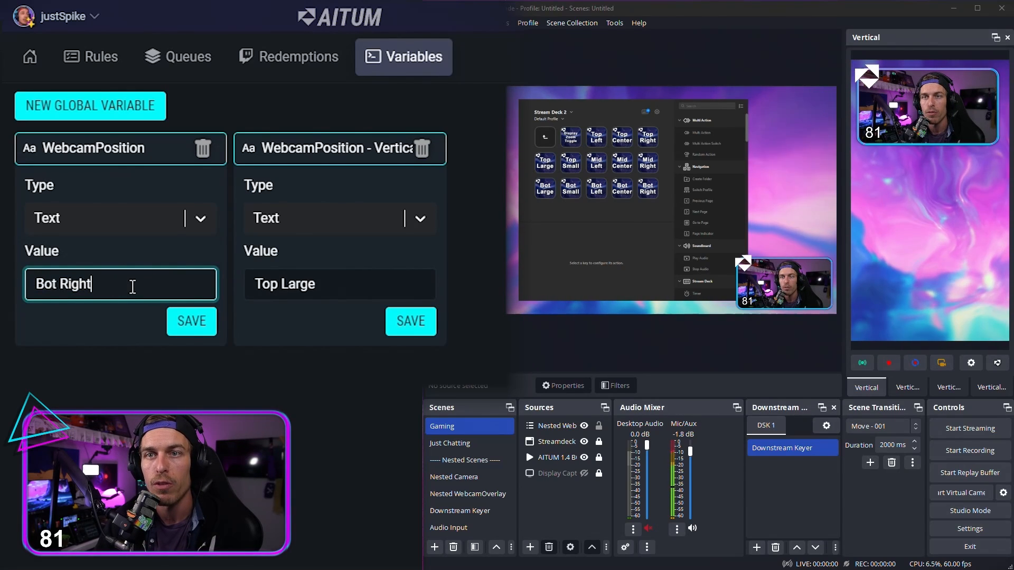
pyautogui.click(204, 328)
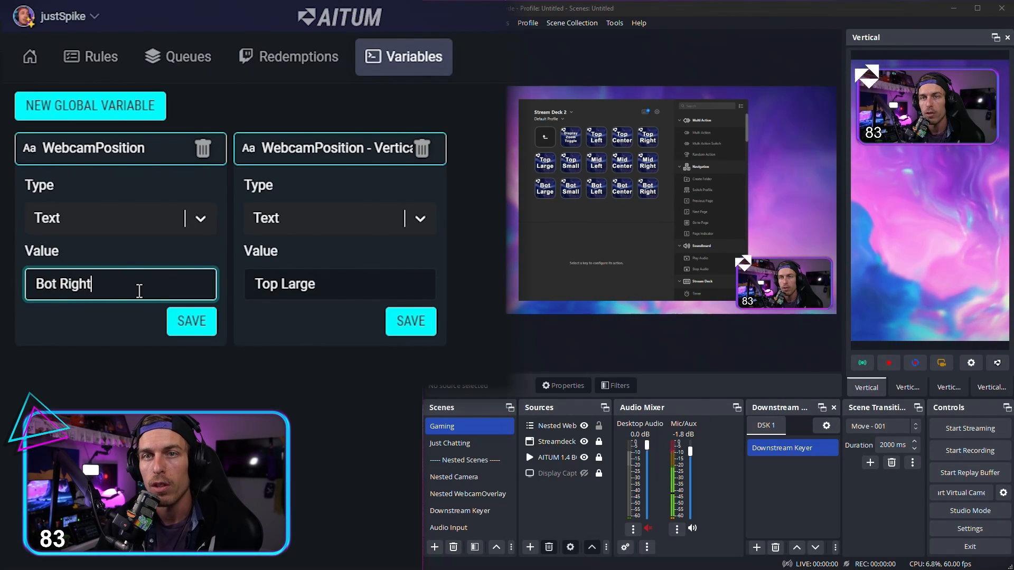
pyautogui.click(199, 323)
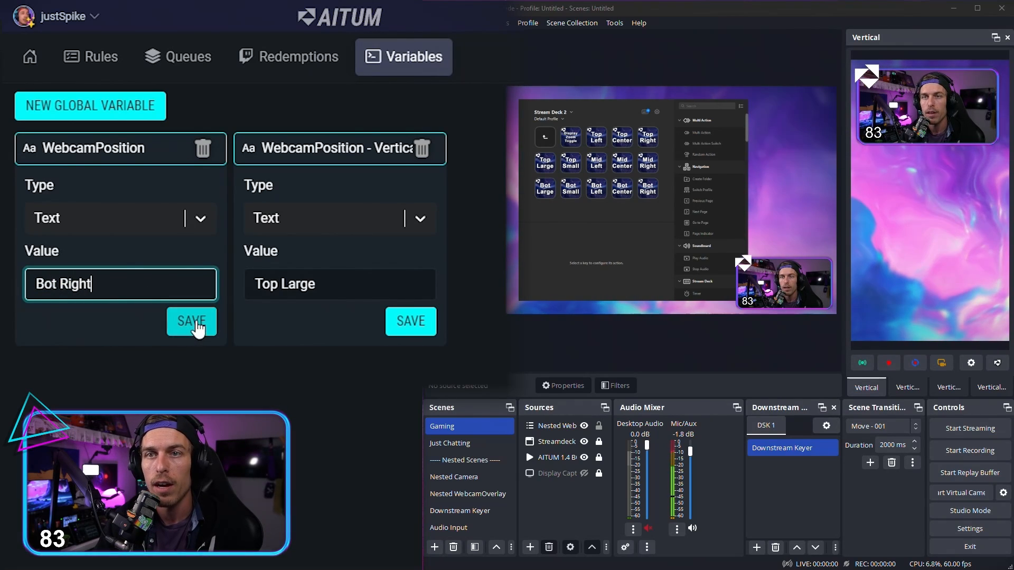
# Step: Return to the rules and expand the horizontal Webcam Position - Switch Case rule and its Webcam Position Changed trigger for review
pyautogui.click(105, 63)
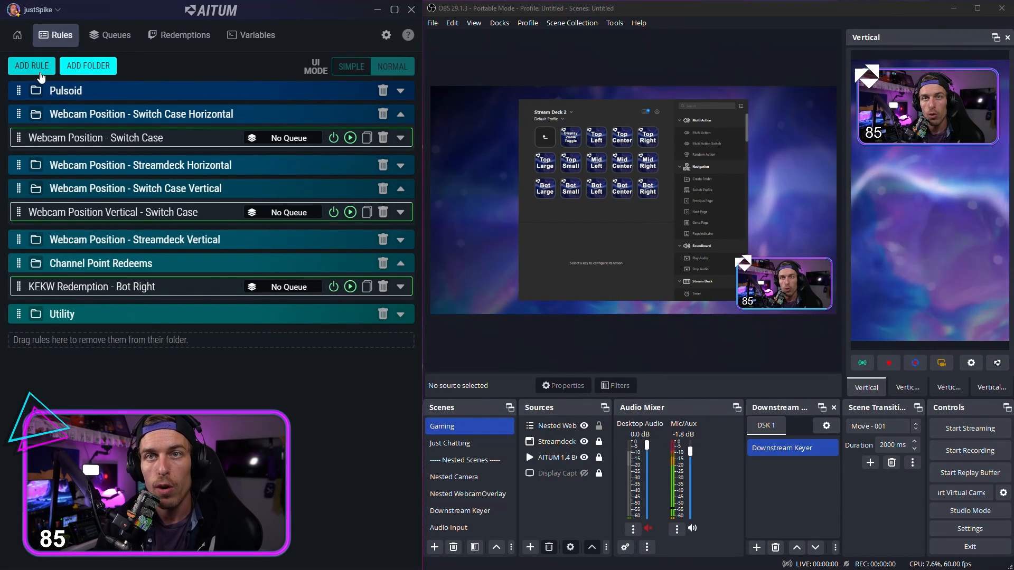
pyautogui.click(401, 138)
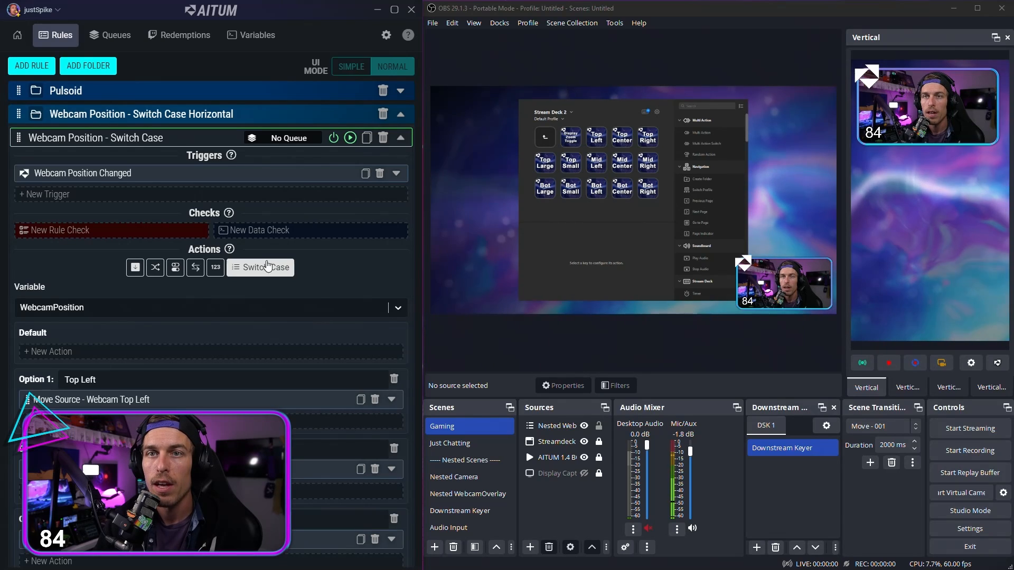
pyautogui.click(373, 176)
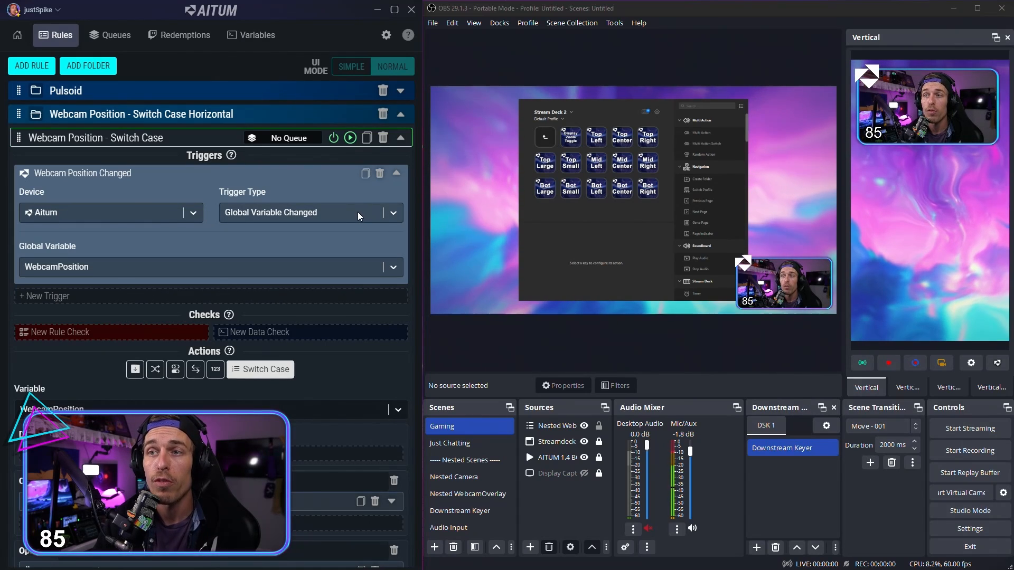
# Step: Choose WebcamPosition as the global variable of the Webcam Position Changed trigger and collapse the trigger
pyautogui.click(188, 269)
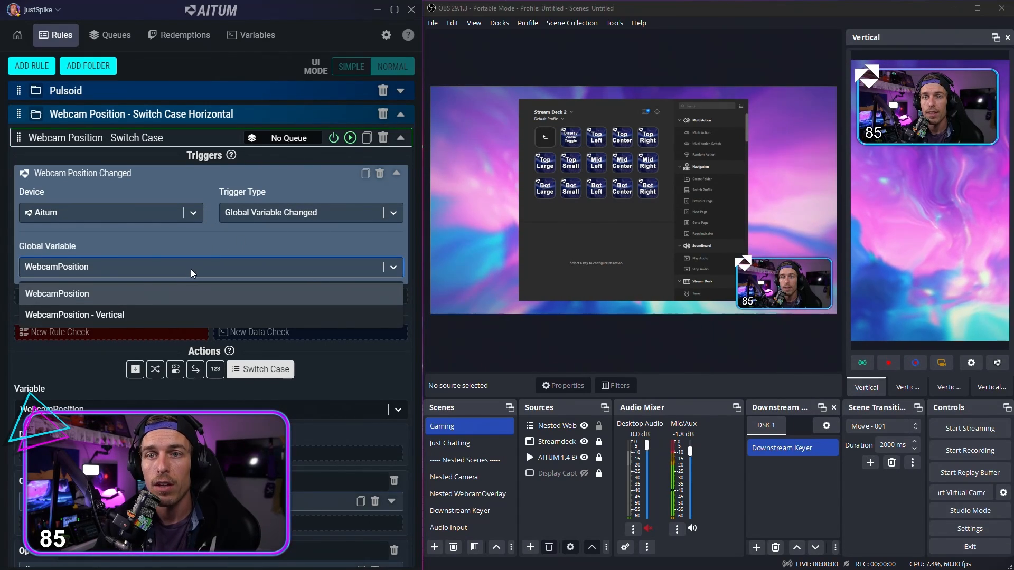
pyautogui.click(80, 294)
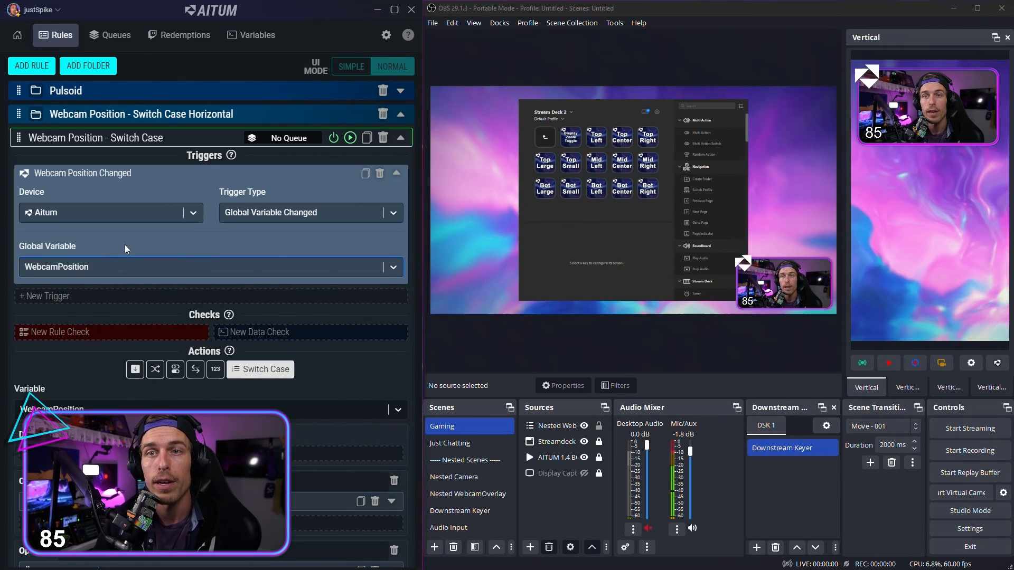
pyautogui.click(396, 174)
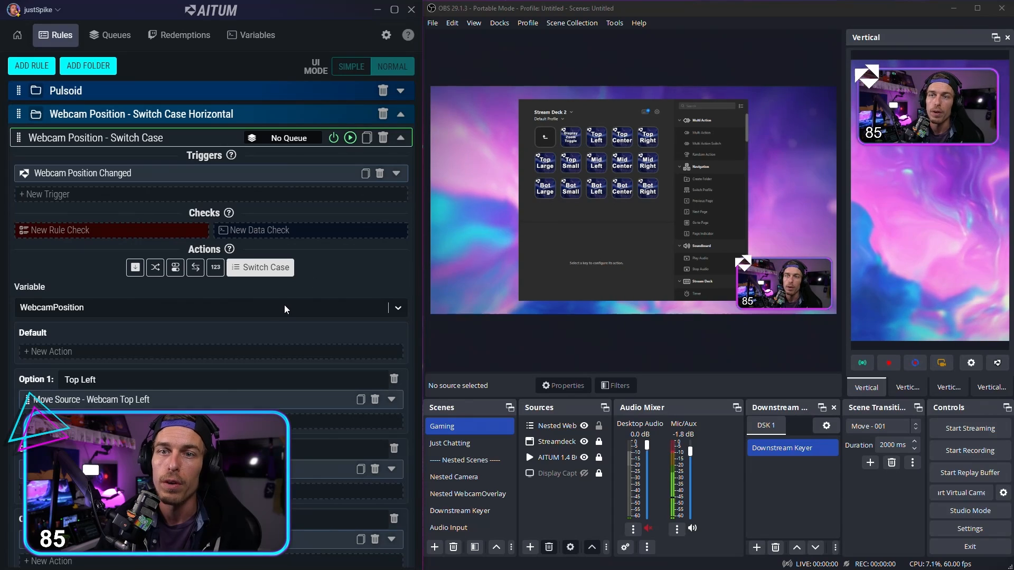
# Step: Set the Switch Case action's variable to the global WebcamPosition
pyautogui.scroll(-2, 282, 304)
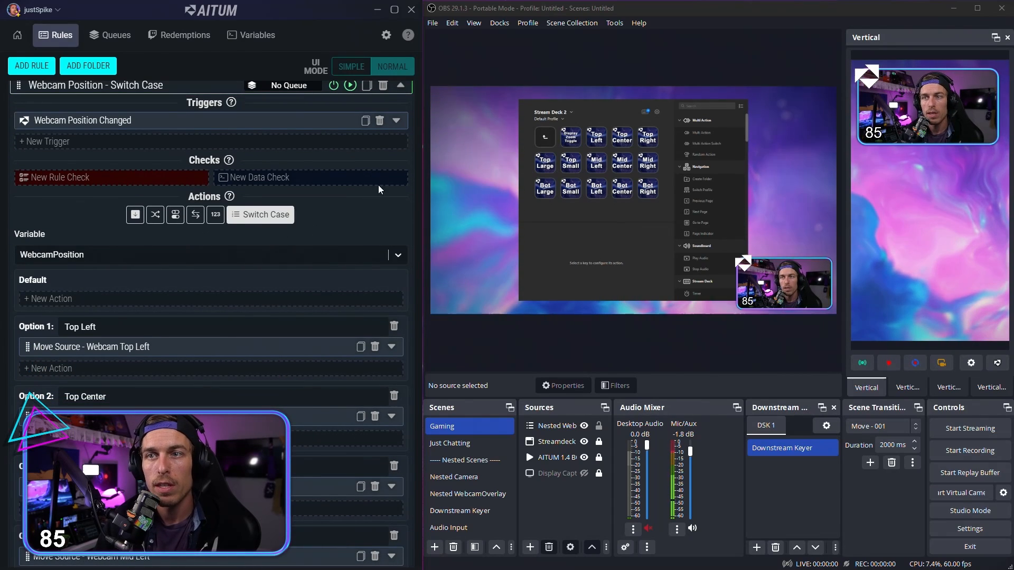
pyautogui.scroll(-2, 214, 201)
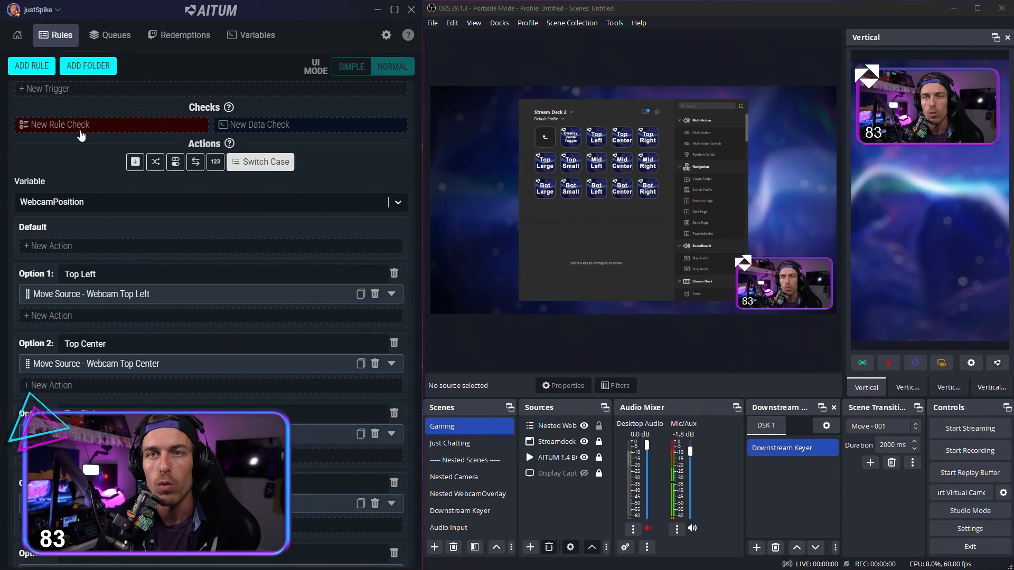
pyautogui.click(93, 207)
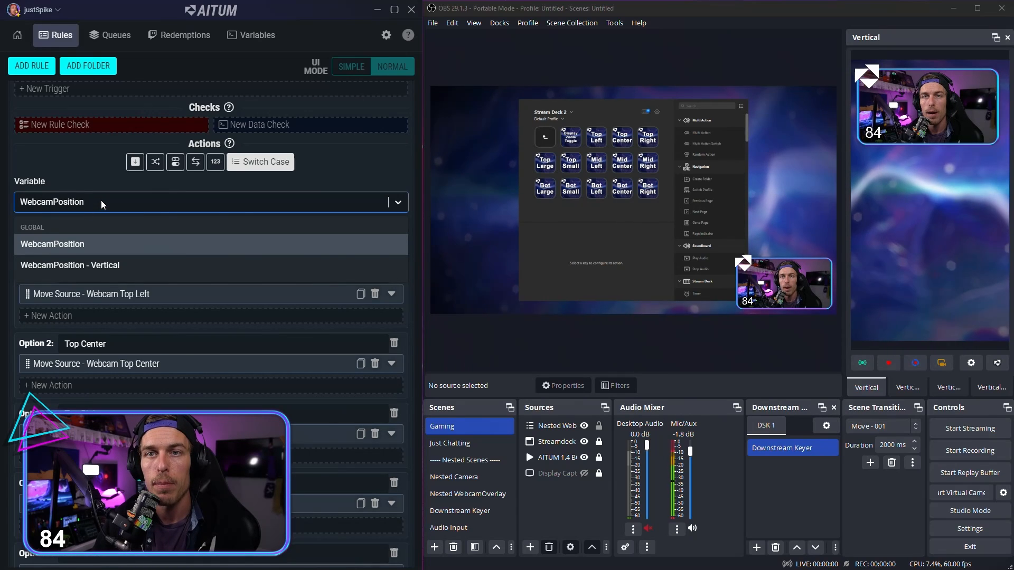
pyautogui.click(78, 246)
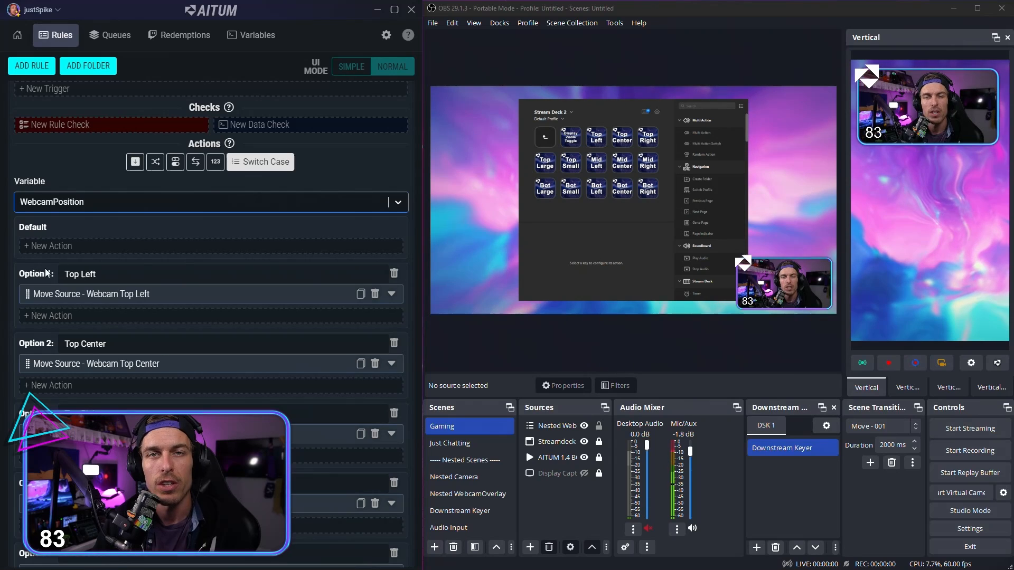
# Step: Look over the Switch Case options and re-enter Top Left as the value of Option 1
pyautogui.scroll(-10, 47, 264)
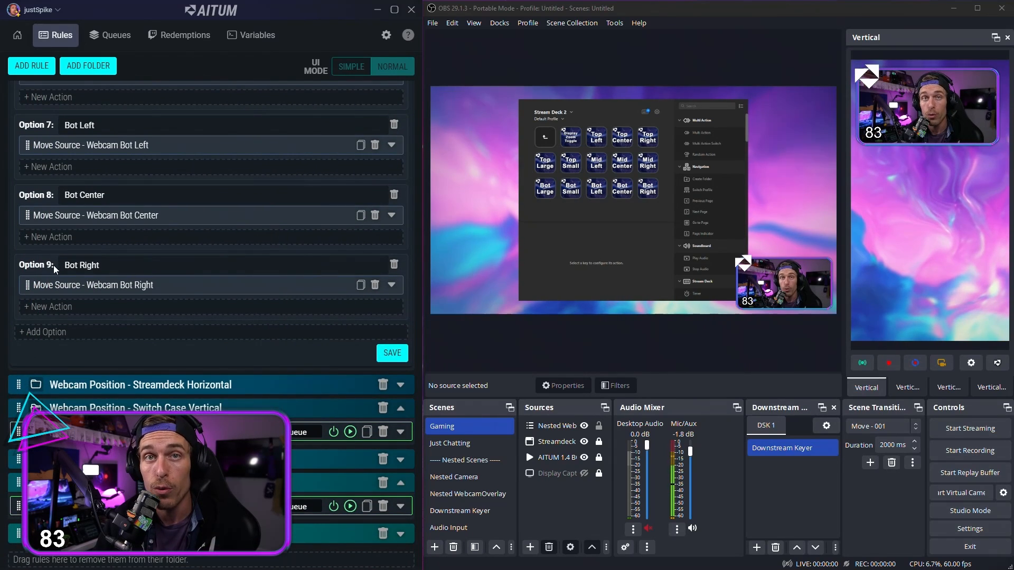
pyautogui.scroll(10, 52, 264)
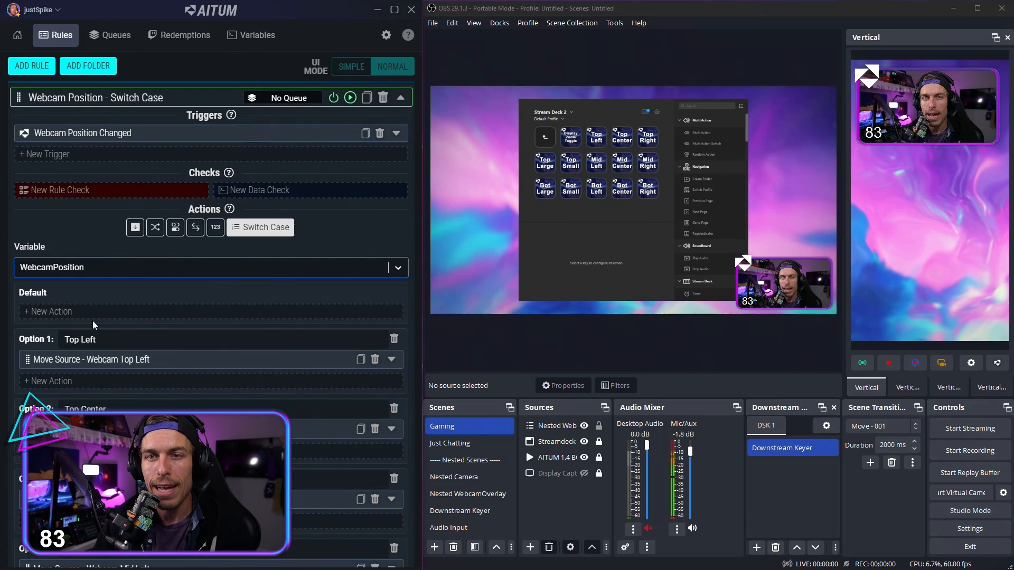
pyautogui.click(95, 339)
pyautogui.scroll(-2, 124, 281)
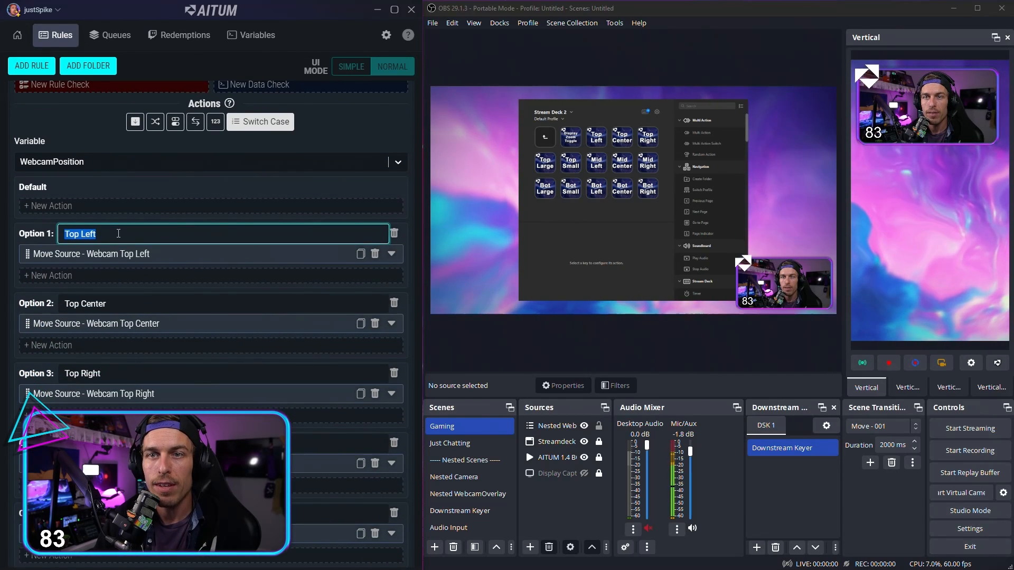
pyautogui.click(127, 304)
pyautogui.click(135, 234)
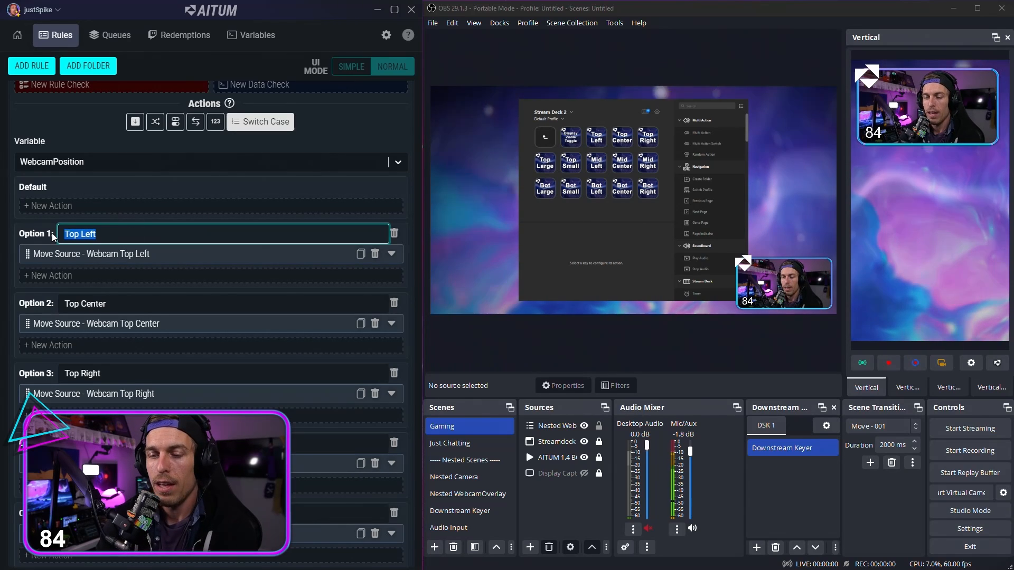
pyautogui.write('Top Left')
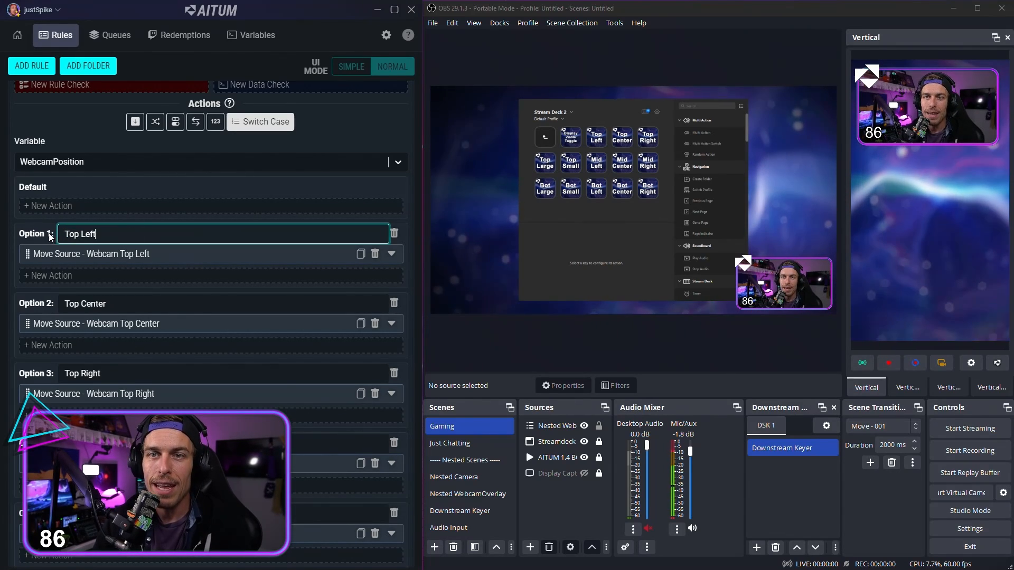
pyautogui.click(51, 237)
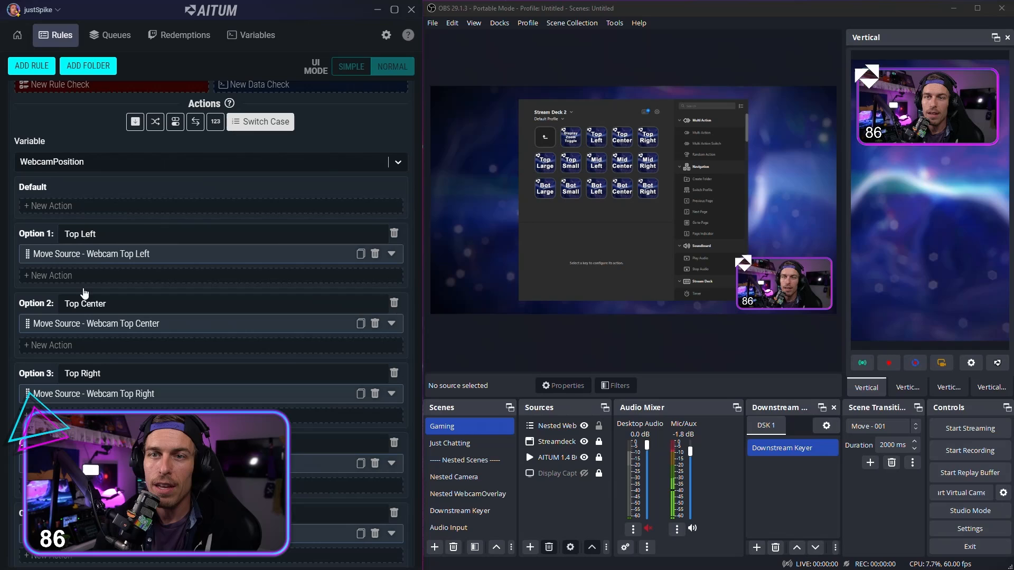
pyautogui.click(58, 236)
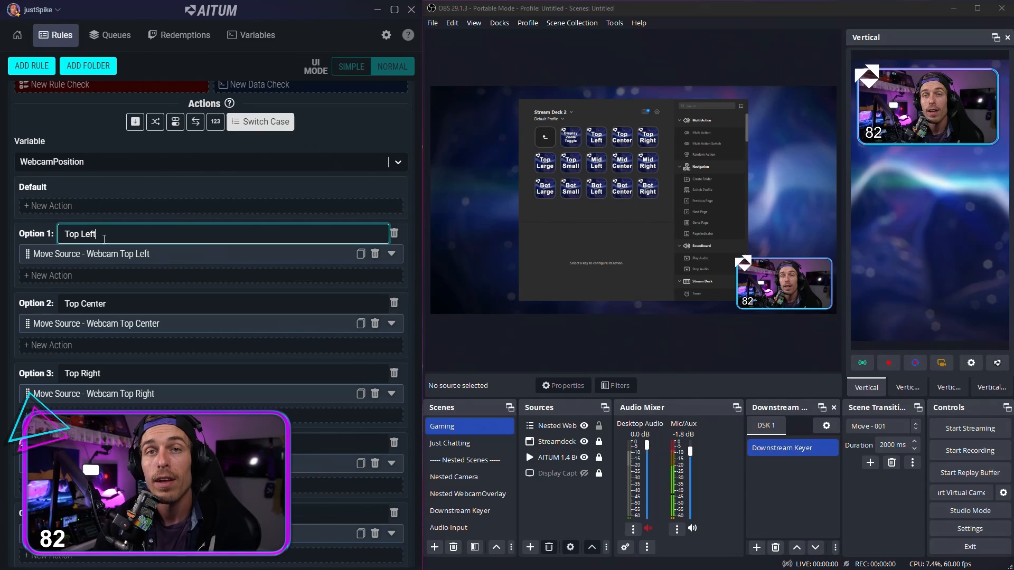
# Step: Review the values of Switch Case options 1 to 5, ending back at Option 1
pyautogui.scroll(-1, 127, 286)
pyautogui.scroll(-3, 127, 285)
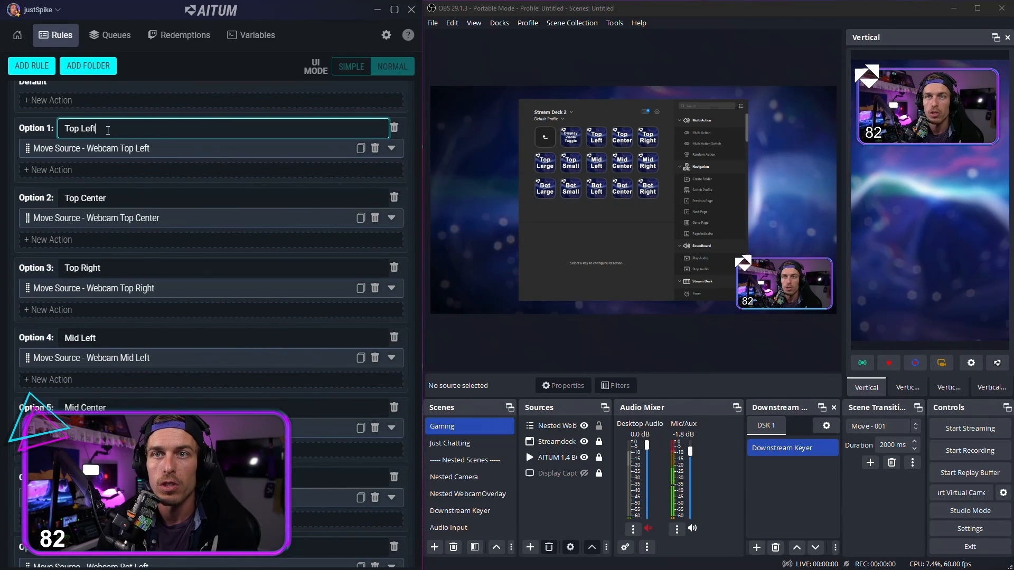
pyautogui.click(151, 197)
pyautogui.click(118, 273)
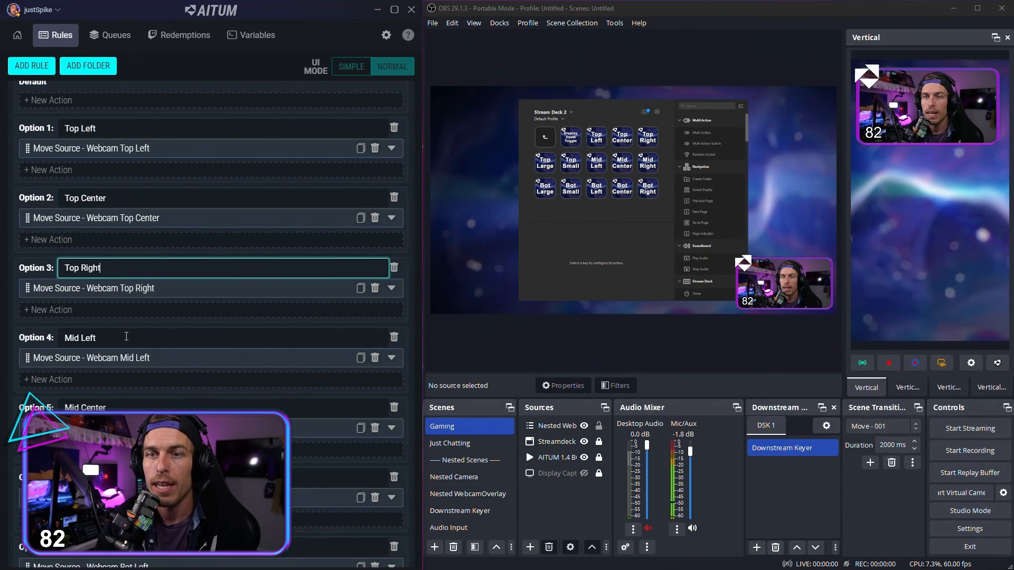
pyautogui.click(126, 337)
pyautogui.click(125, 406)
pyautogui.scroll(4, 125, 173)
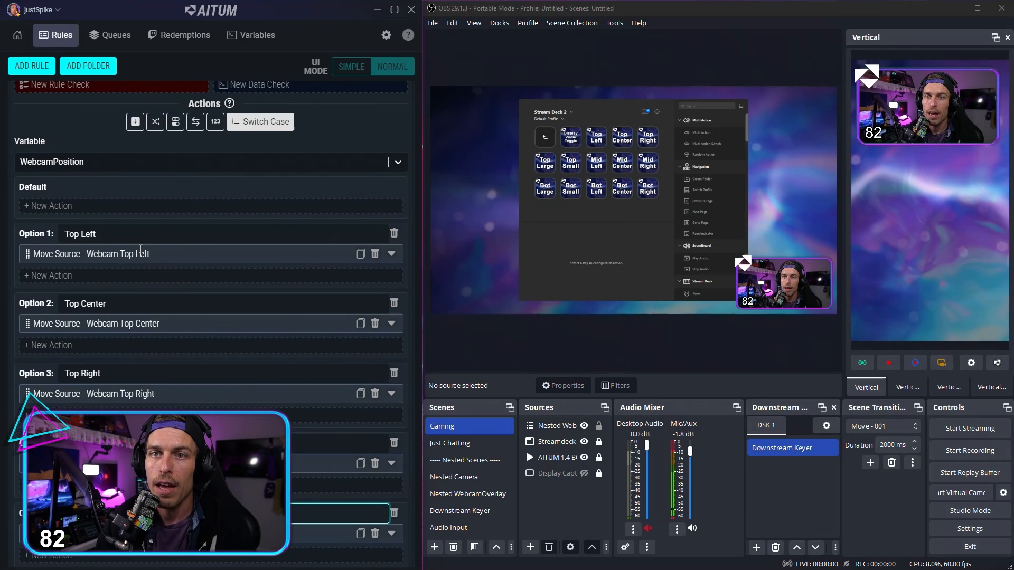
pyautogui.click(135, 232)
pyautogui.scroll(4, 128, 204)
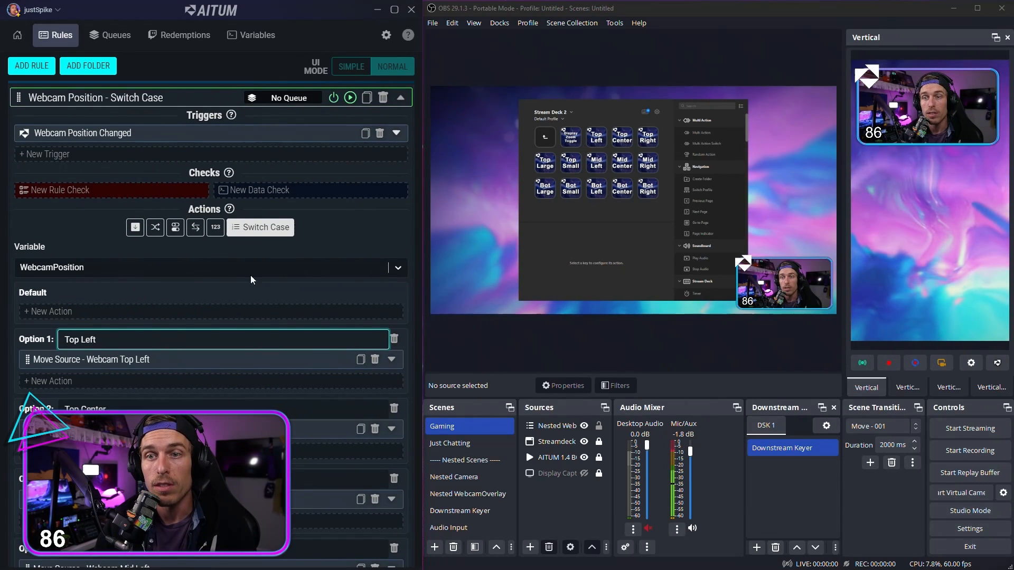
pyautogui.moveTo(97, 340); pyautogui.dragTo(57, 342)
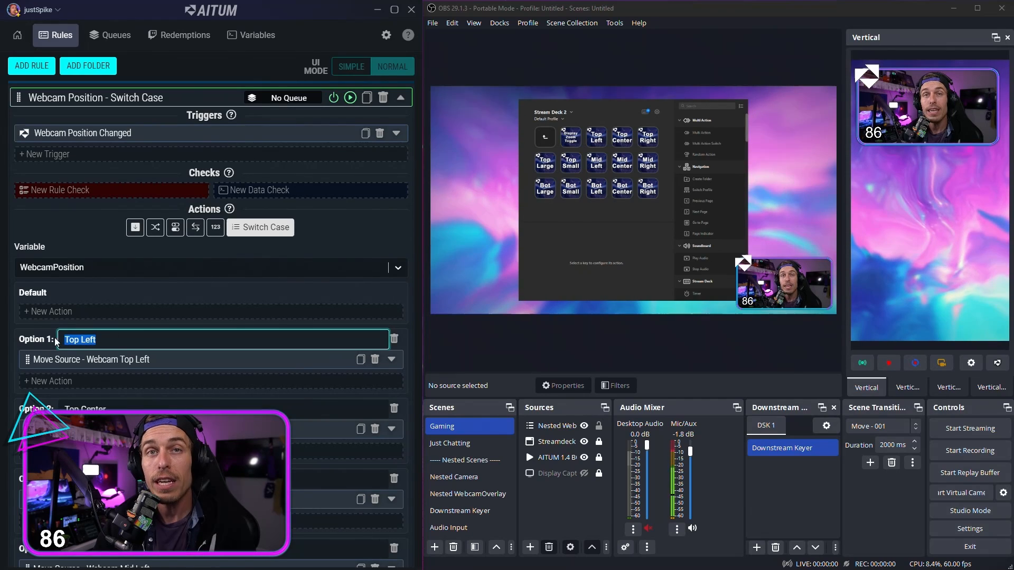
pyautogui.click(129, 342)
pyautogui.tripleClick(125, 340)
pyautogui.click(129, 340)
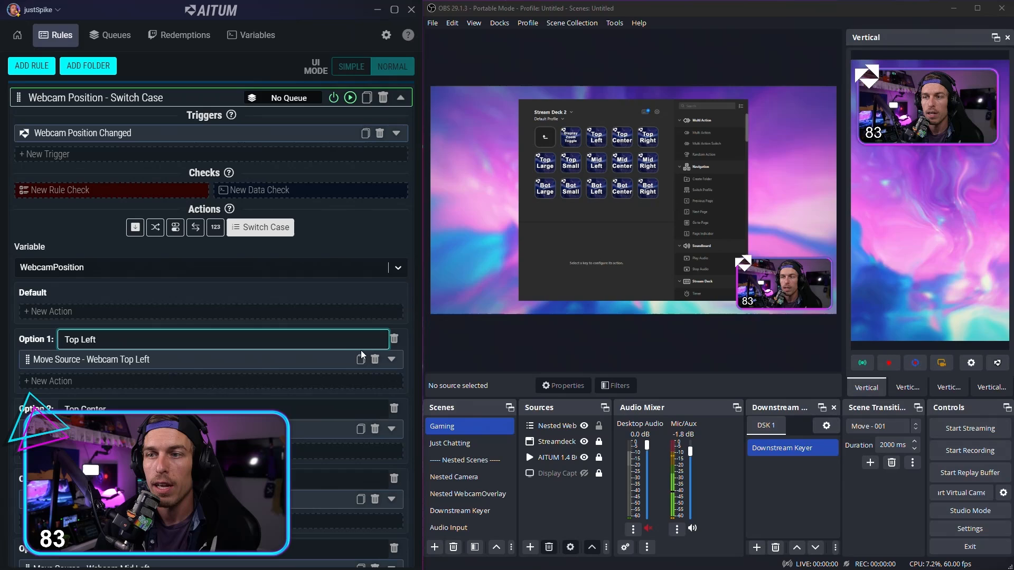
# Step: Expand Option 1's action, choose Move Source - Webcam Top Left as its filter, and collapse the action again
pyautogui.click(392, 359)
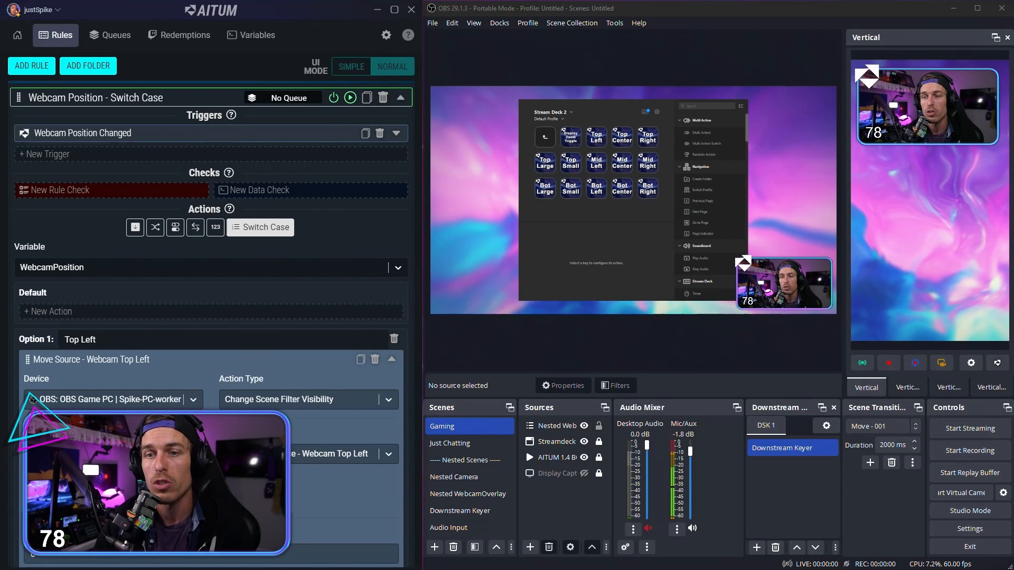
pyautogui.scroll(-2, 220, 386)
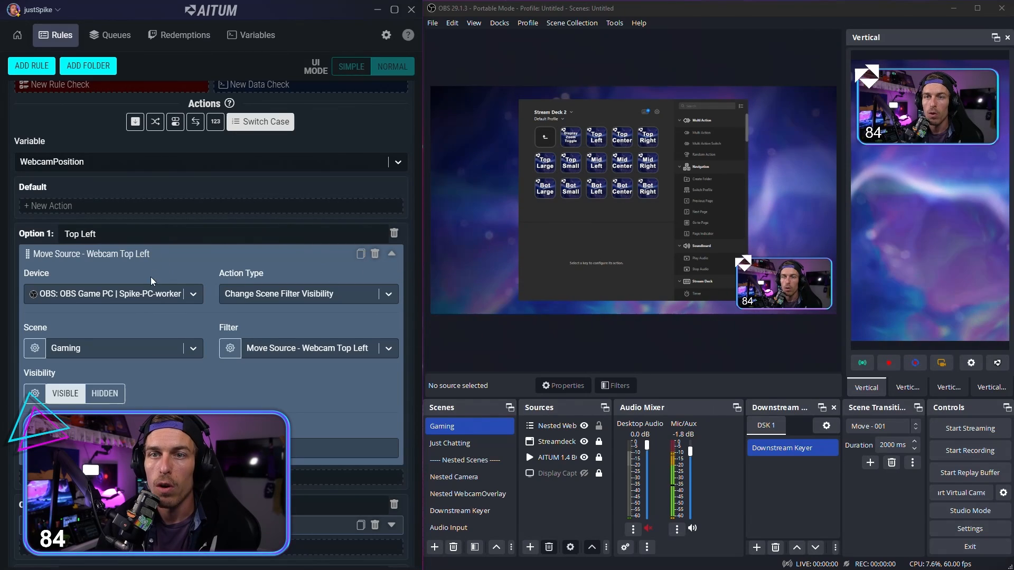
pyautogui.click(129, 231)
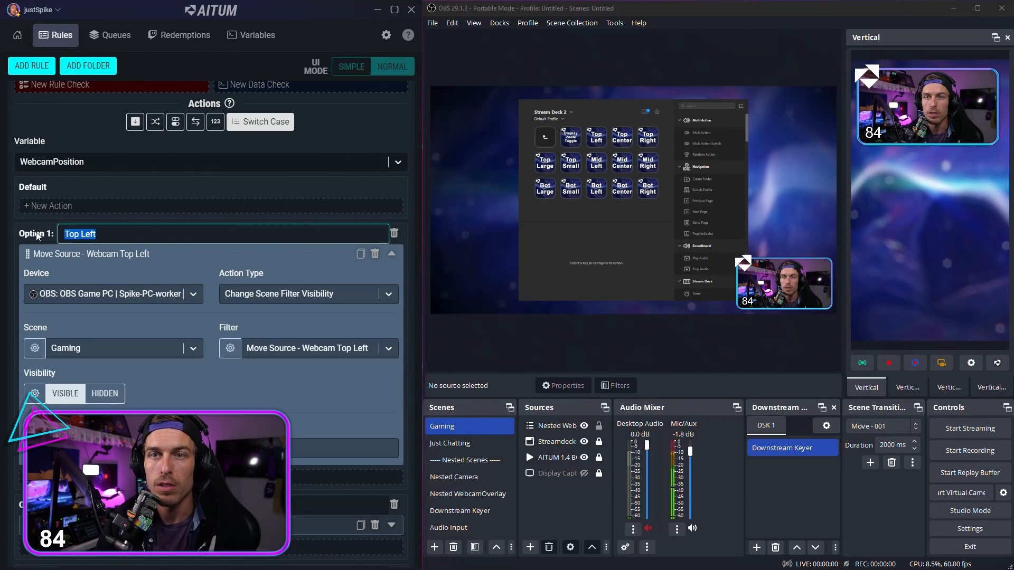
pyautogui.click(129, 230)
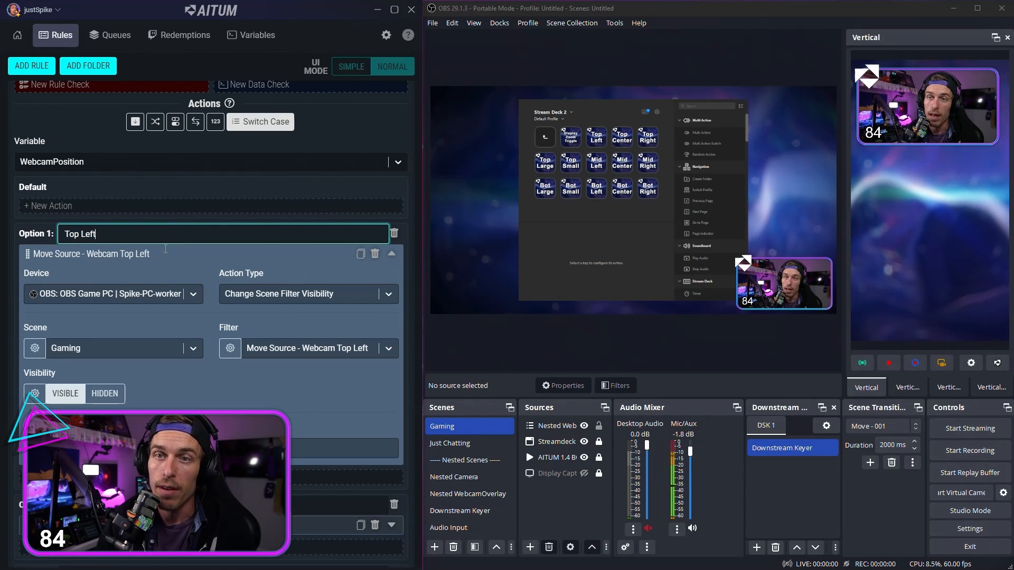
pyautogui.click(142, 308)
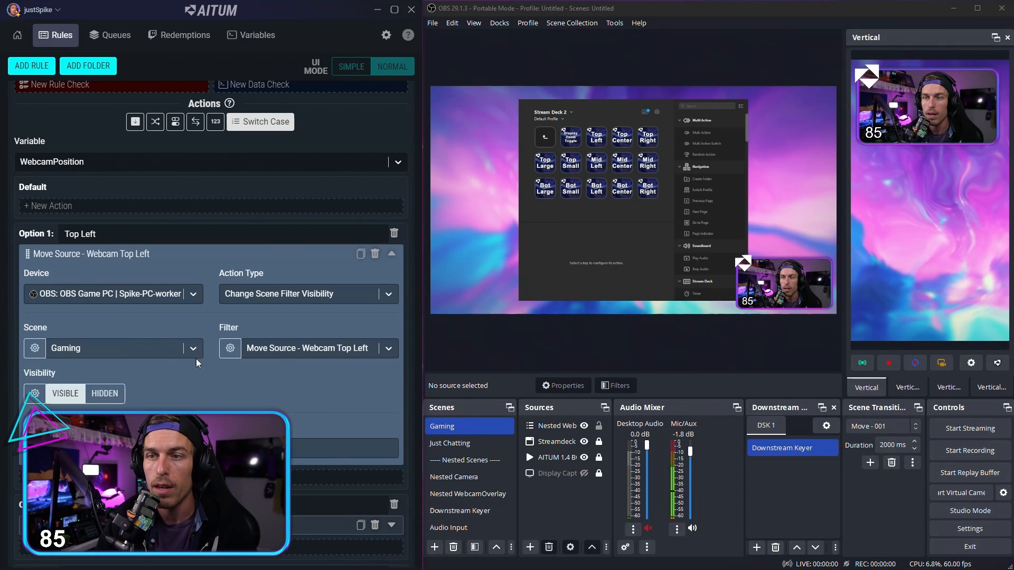
pyautogui.click(306, 351)
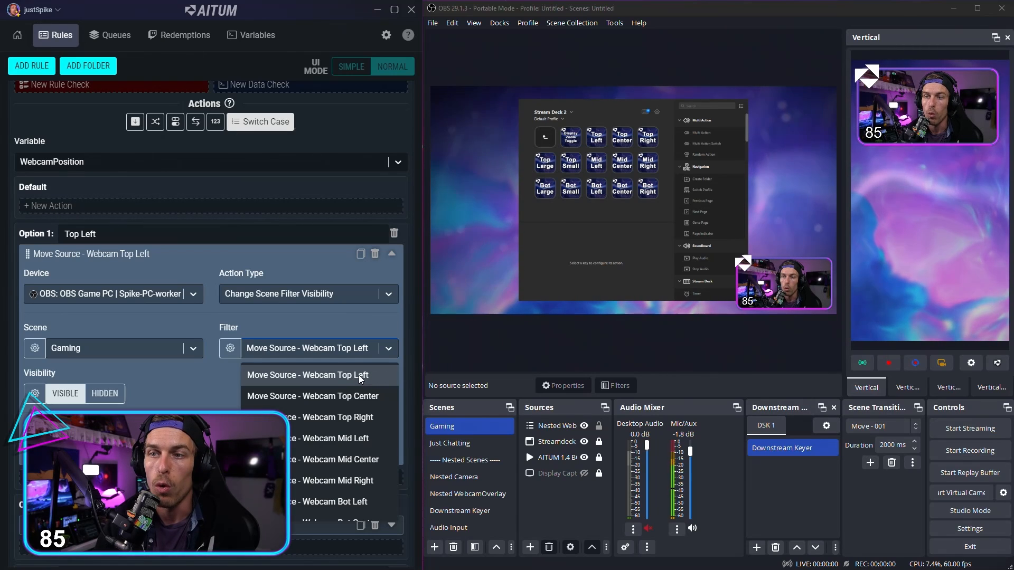
pyautogui.click(359, 375)
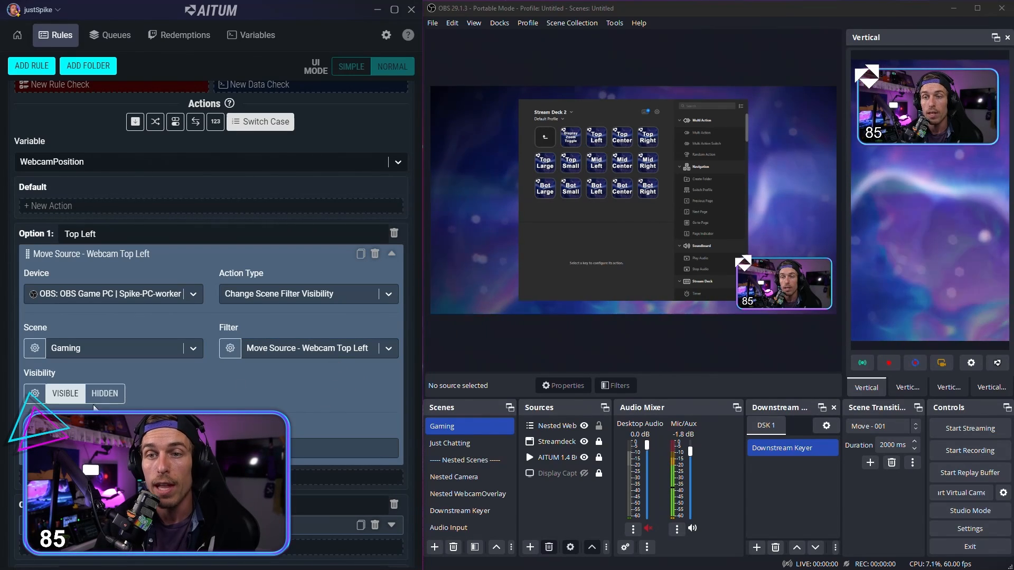
pyautogui.scroll(-1, 65, 398)
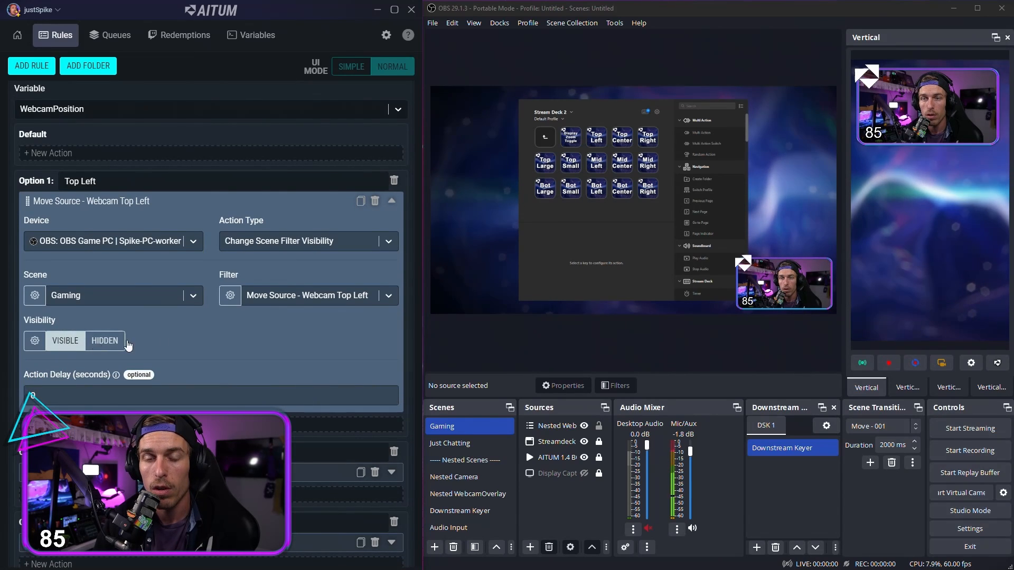
pyautogui.click(392, 201)
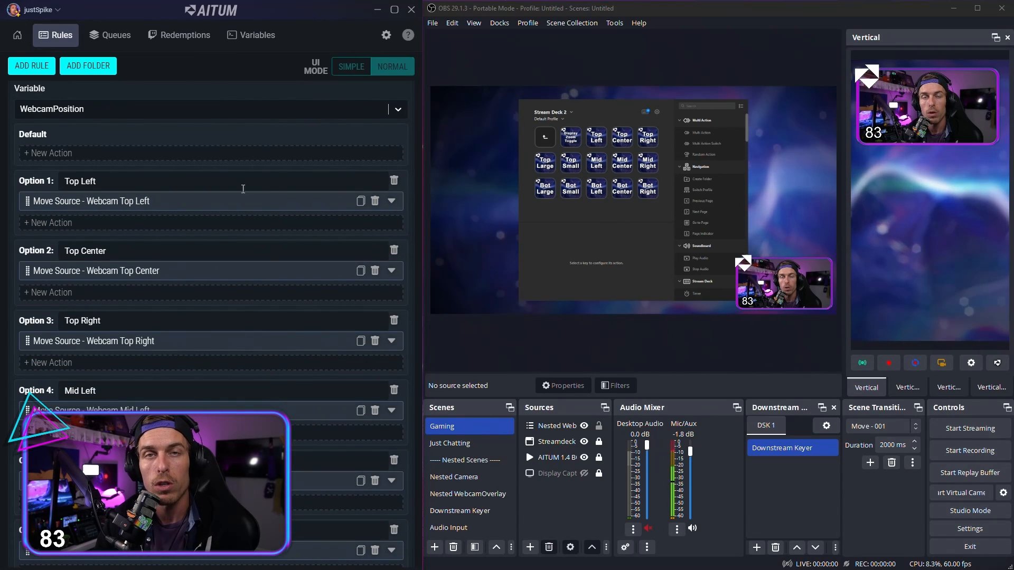
# Step: Examine the settings of Option 2's Move Source - Webcam Top Center action and the options below it
pyautogui.click(391, 270)
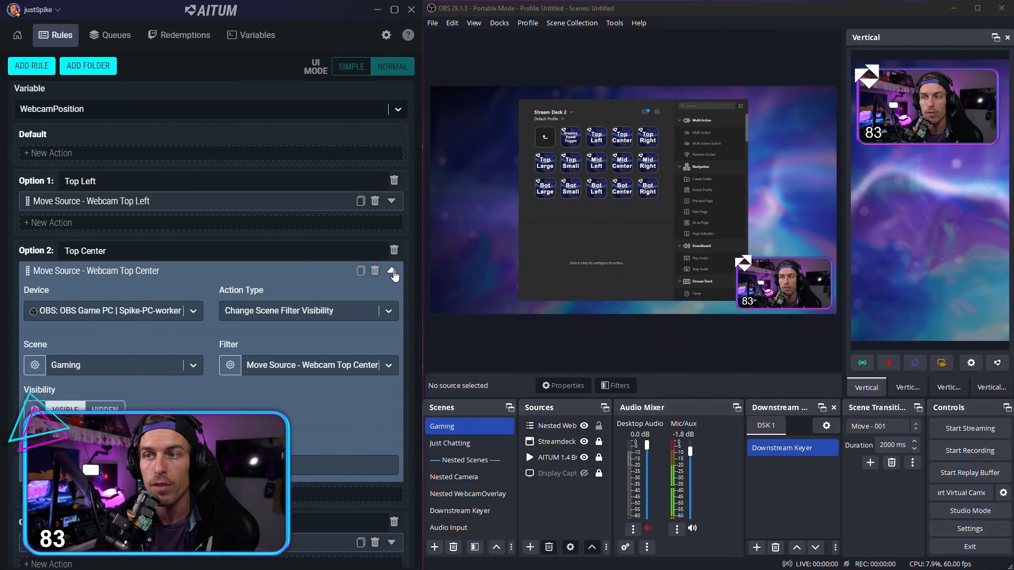
pyautogui.click(391, 271)
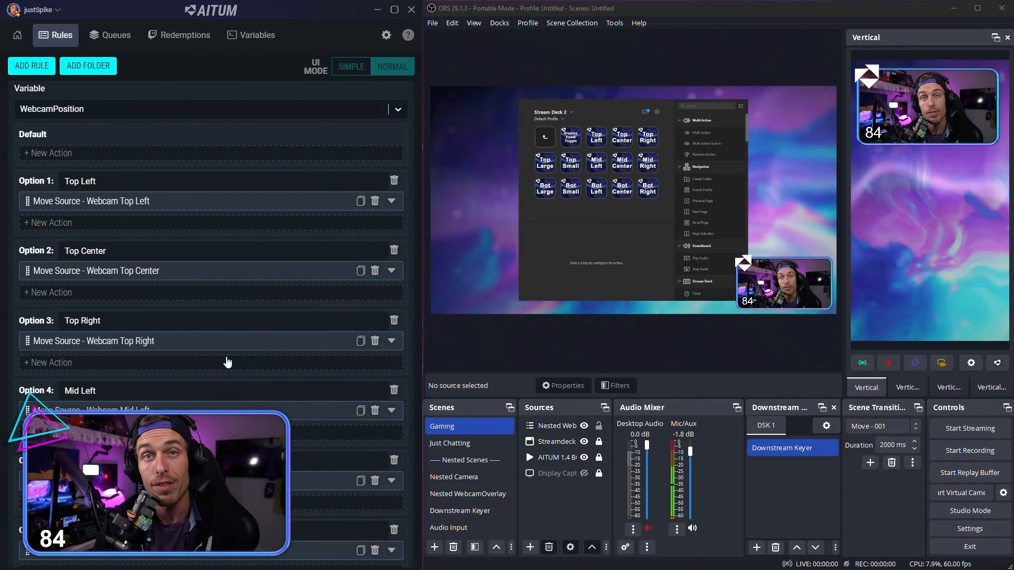
pyautogui.scroll(3, 212, 325)
pyautogui.scroll(-12, 201, 339)
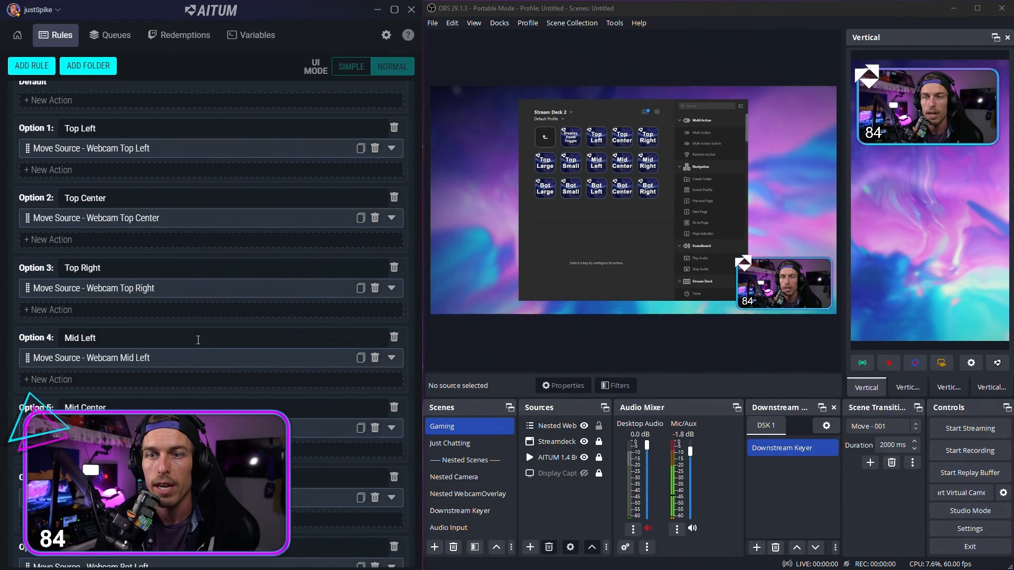
# Step: Save the horizontal Webcam Position - Switch Case rule and collapse it
pyautogui.click(390, 353)
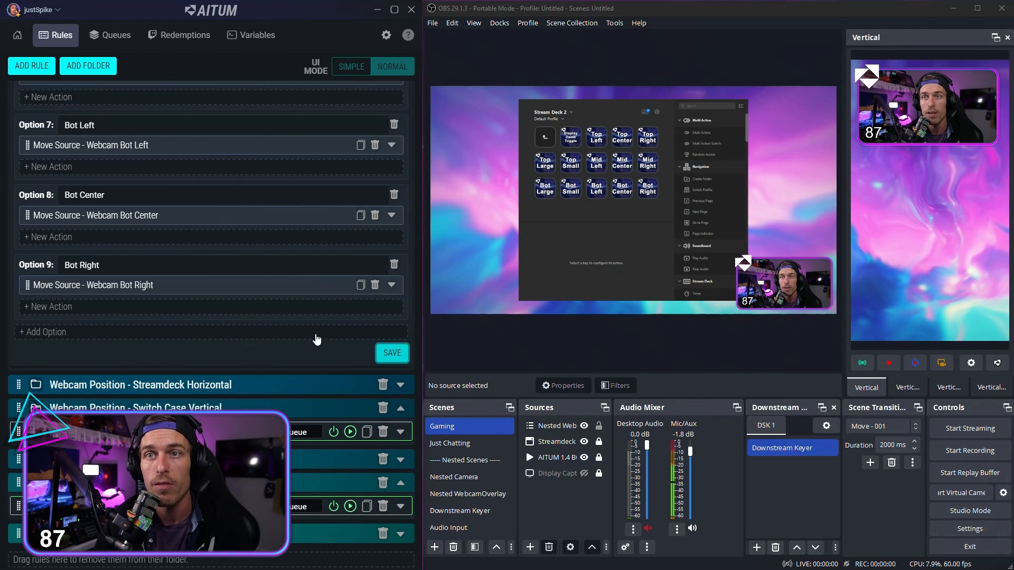
pyautogui.scroll(4, 290, 344)
pyautogui.scroll(9, 290, 344)
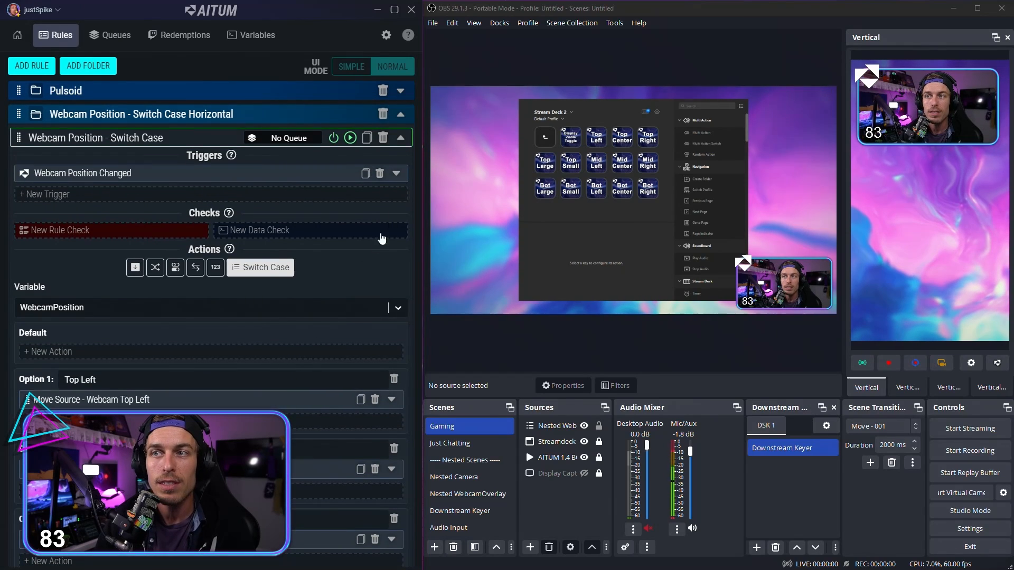
pyautogui.click(401, 139)
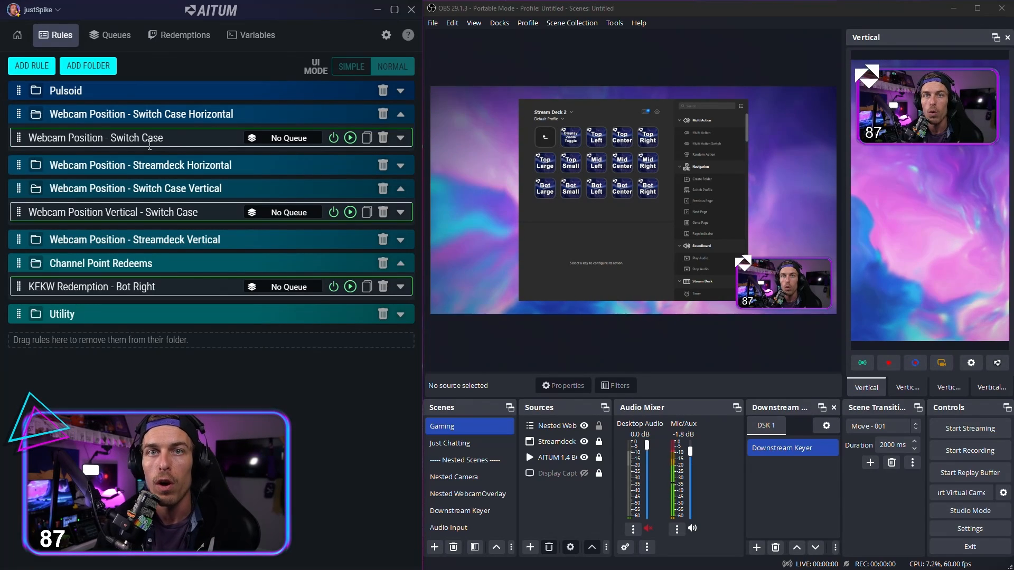
pyautogui.click(181, 137)
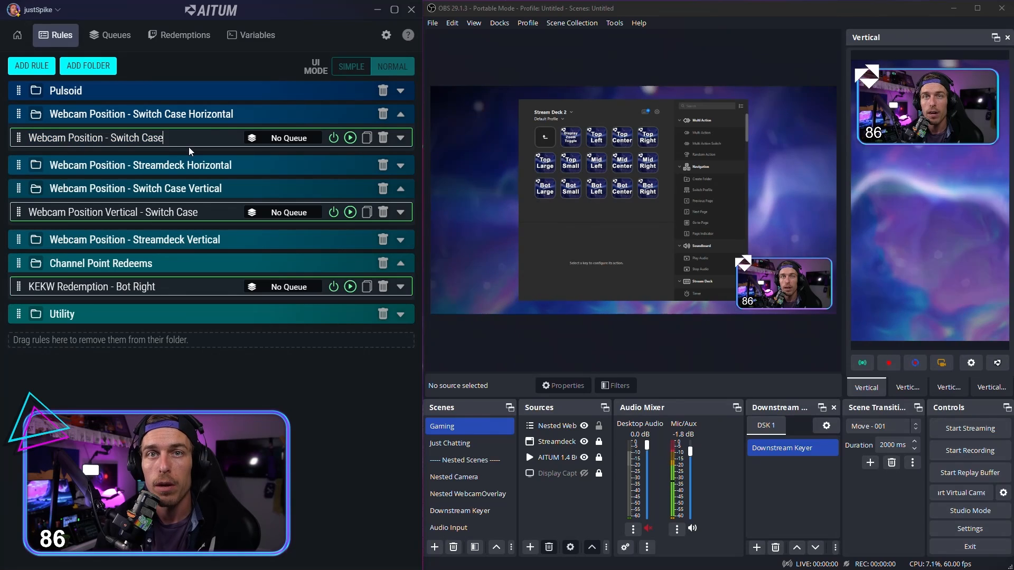
pyautogui.moveTo(168, 136); pyautogui.dragTo(26, 137)
pyautogui.click(211, 136)
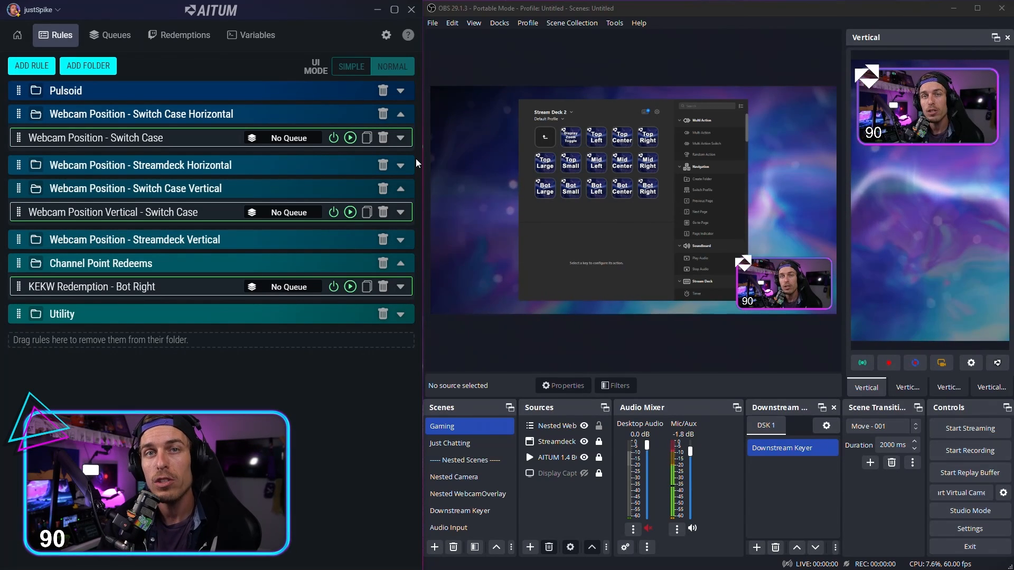
# Step: Expand the Webcam Position - Streamdeck Horizontal folder and open its Top Left rule with the Webcam Position -> Top Left action
pyautogui.click(400, 165)
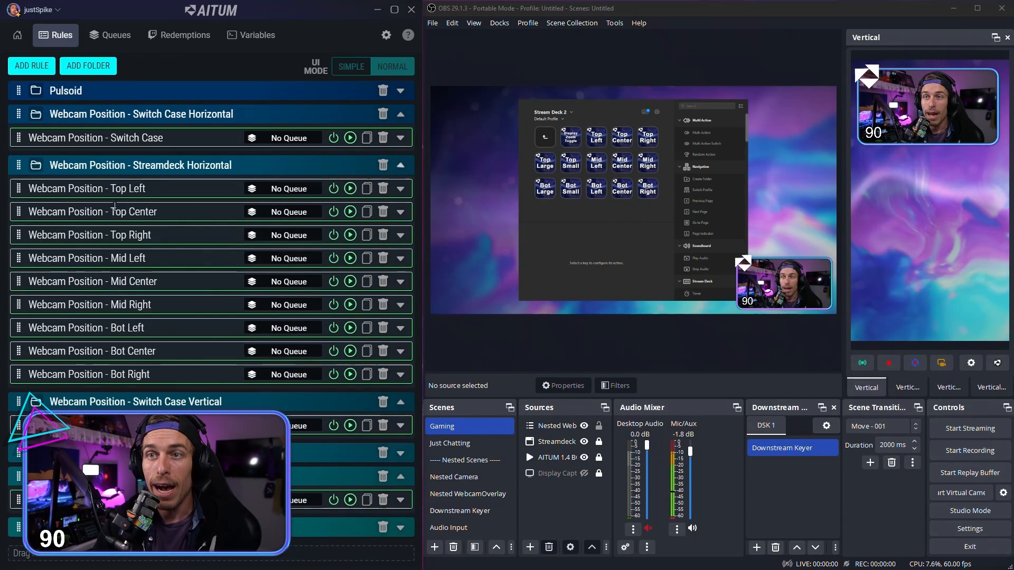
pyautogui.moveTo(159, 189); pyautogui.dragTo(8, 198)
pyautogui.click(163, 190)
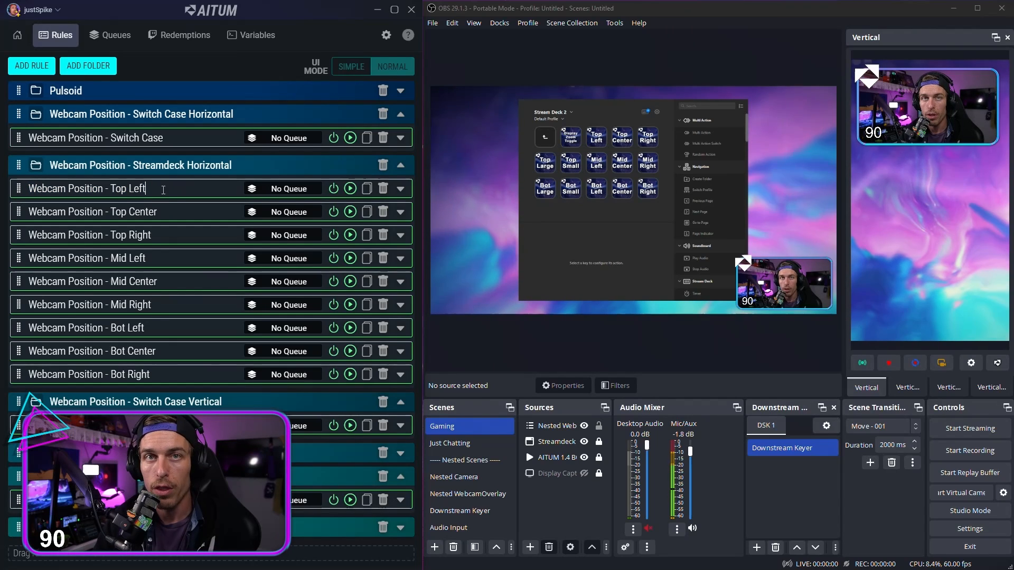
pyautogui.click(401, 188)
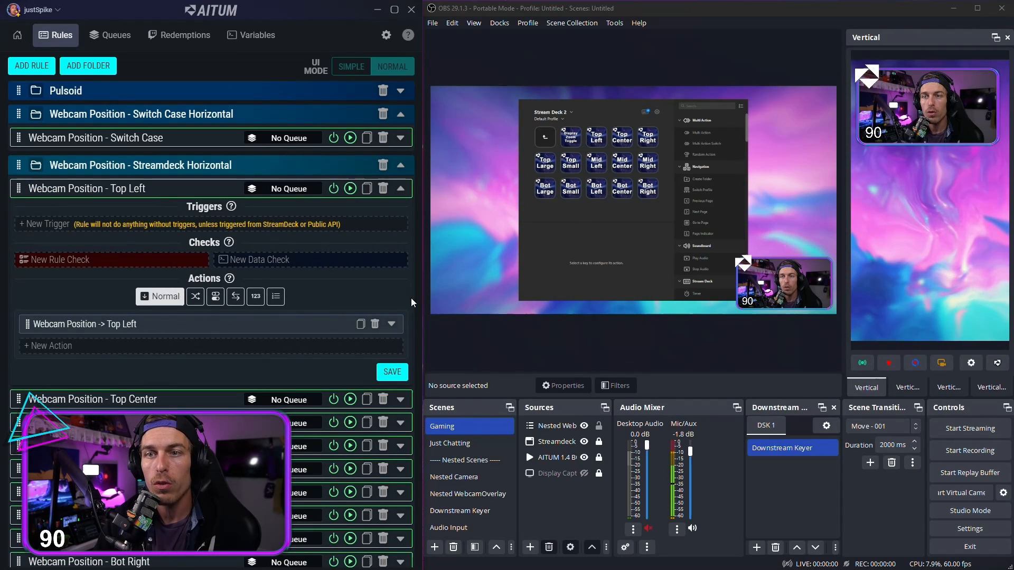
pyautogui.click(393, 325)
pyautogui.scroll(-2, 211, 253)
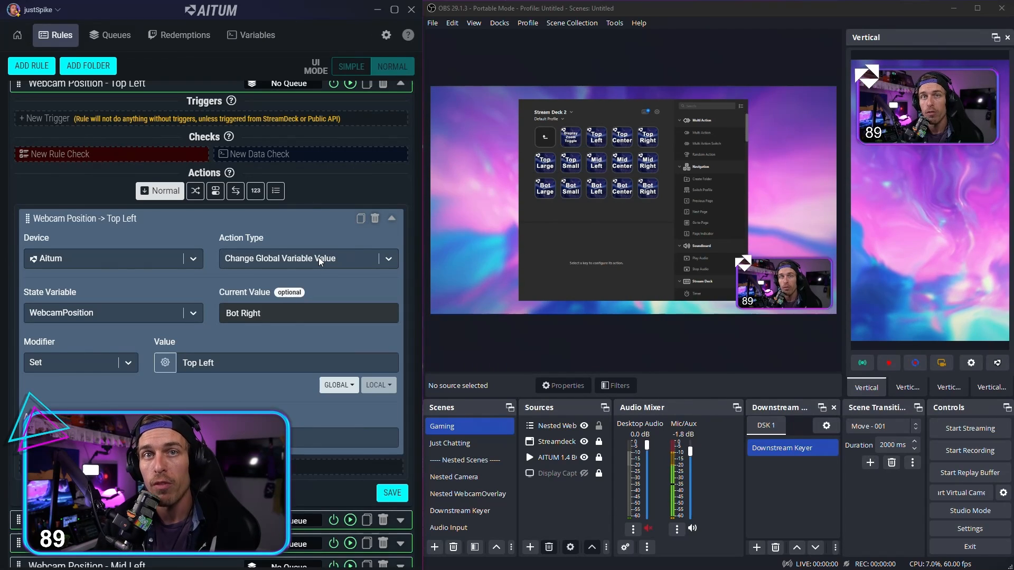
# Step: Check the WebcamPosition global variable and return to the settings of the Top Left rule's action
pyautogui.click(251, 35)
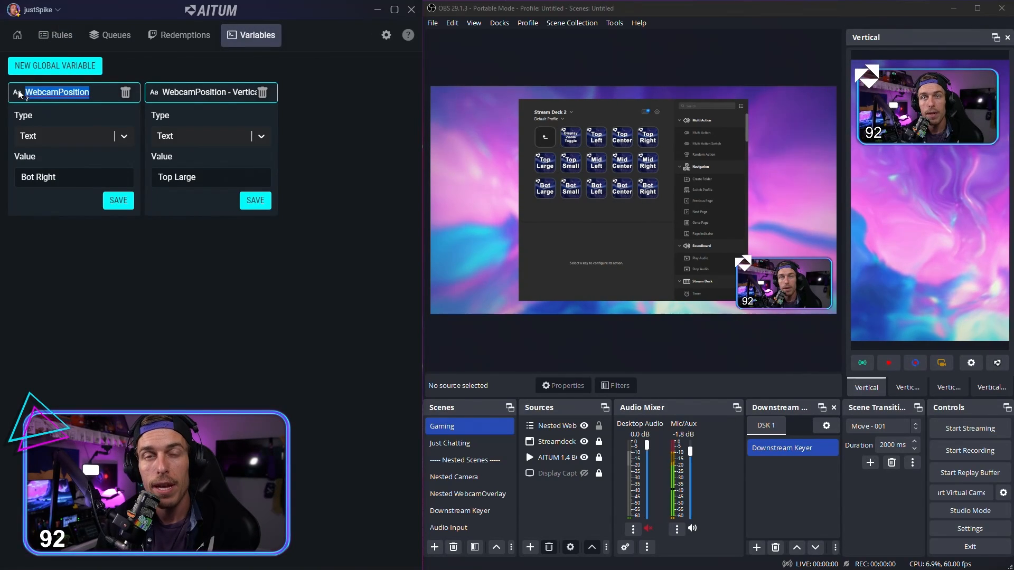
pyautogui.click(57, 35)
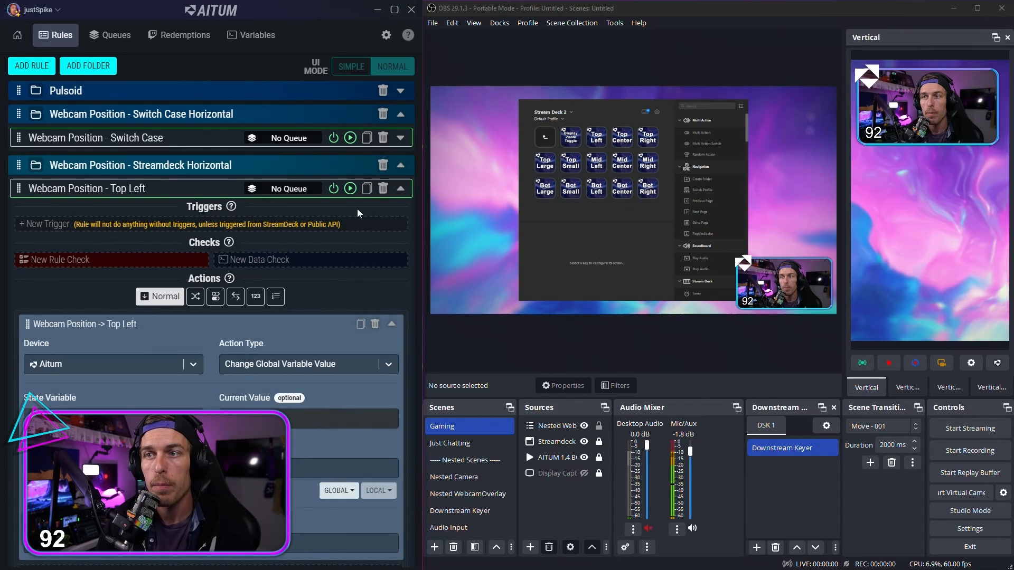
pyautogui.scroll(-1, 391, 285)
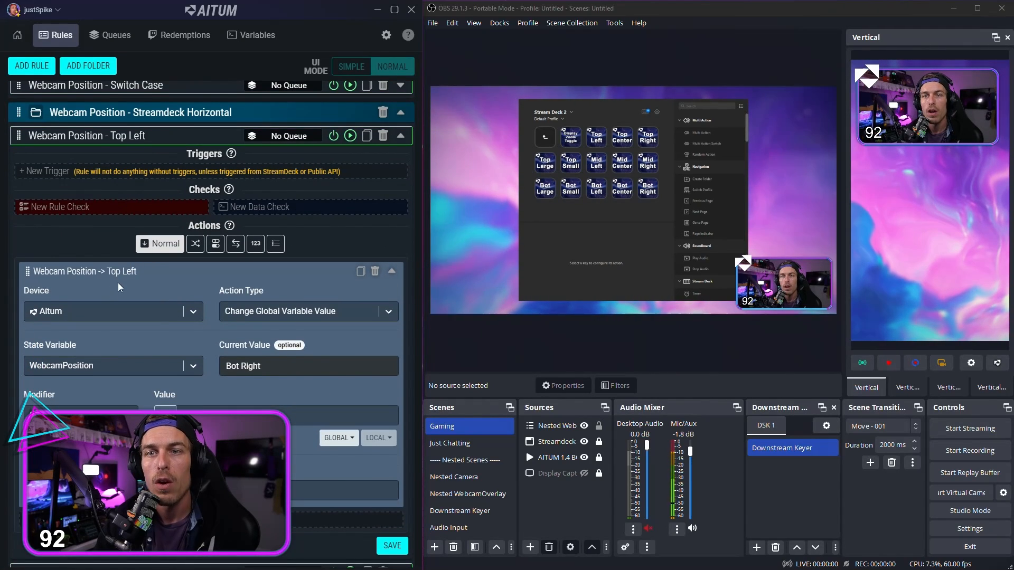
pyautogui.scroll(-1, 121, 286)
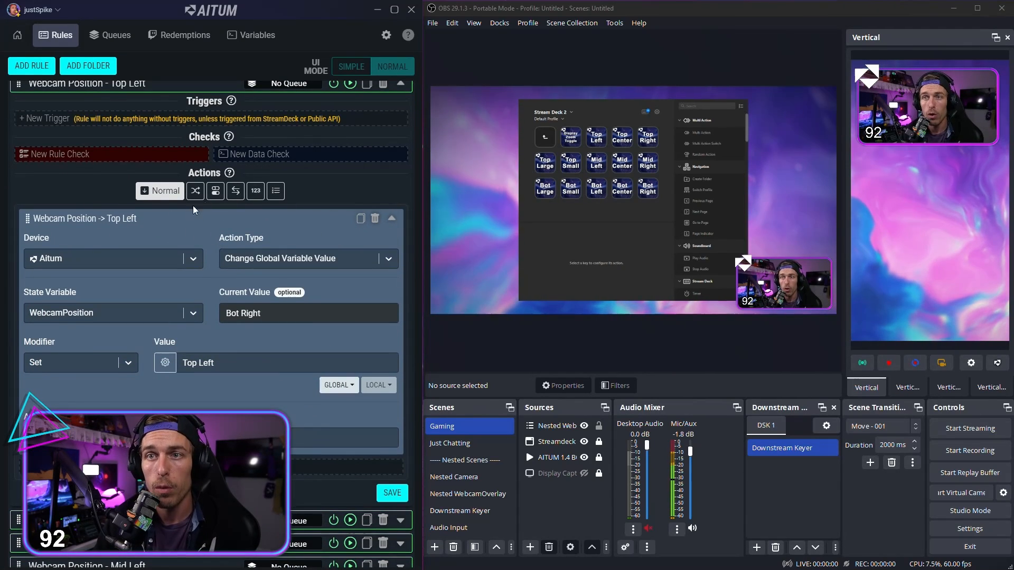
# Step: Review the names of the Top Left rule and its action, and examine the action's Change Global Variable Value settings
pyautogui.tripleClick(100, 219)
pyautogui.scroll(1, 121, 233)
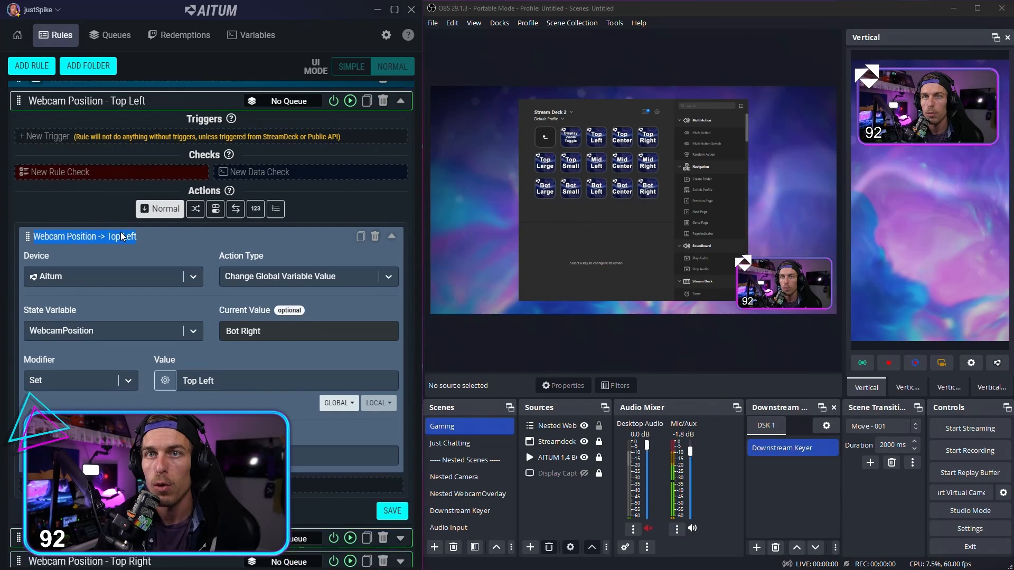
pyautogui.scroll(5, 120, 233)
pyautogui.click(172, 191)
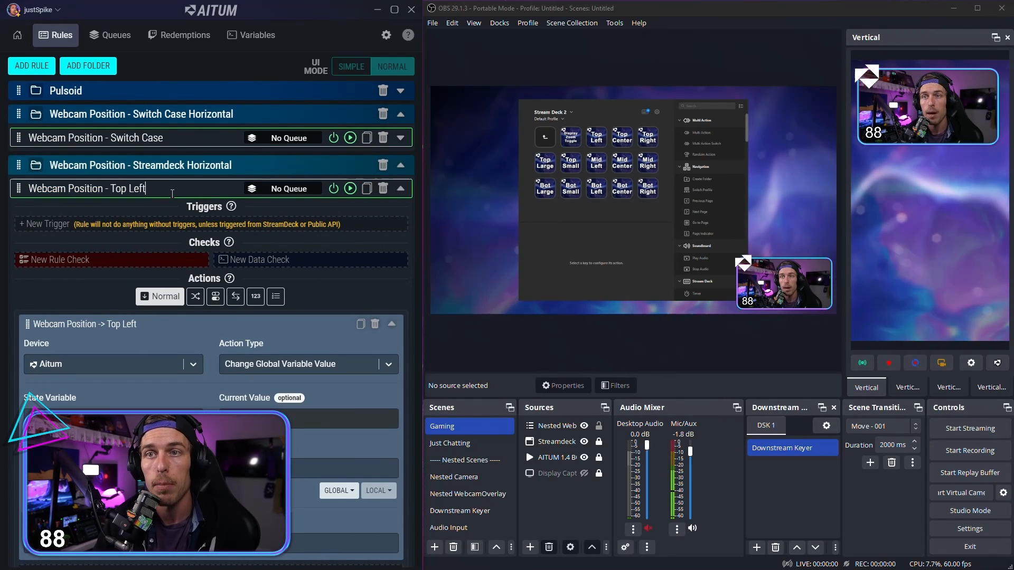
pyautogui.scroll(-3, 189, 340)
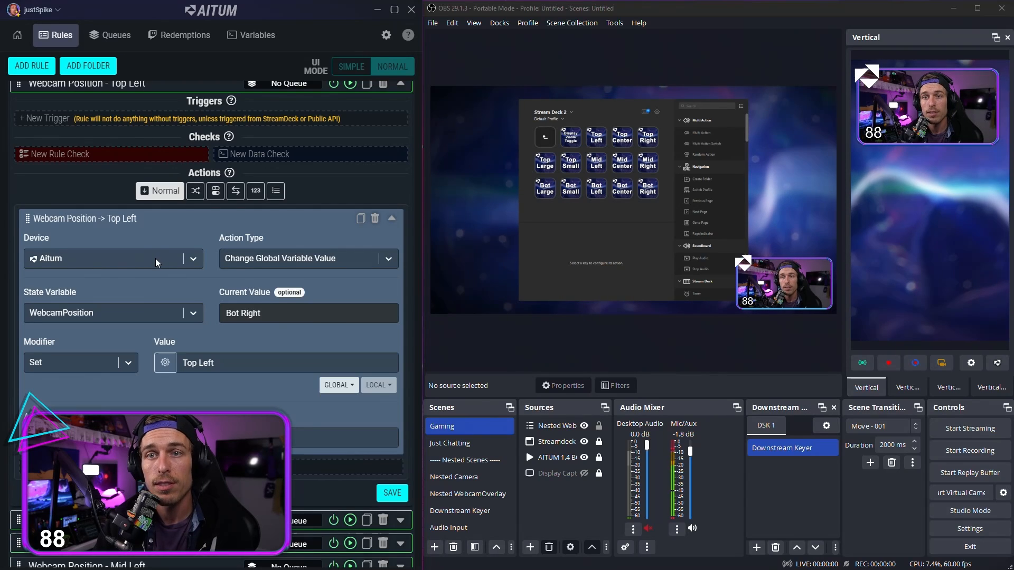
pyautogui.scroll(-2, 151, 261)
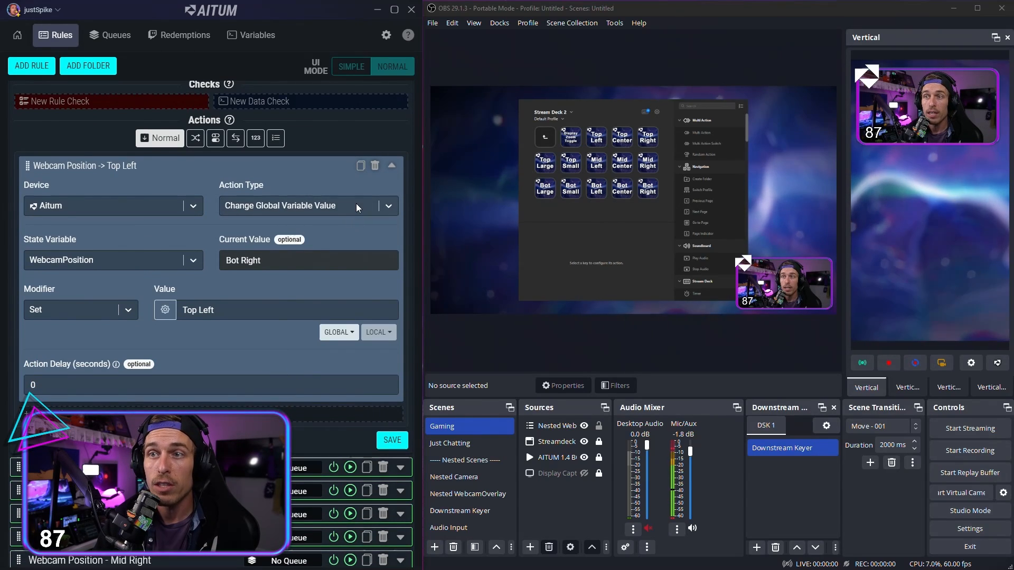
# Step: Choose WebcamPosition as the action's state variable with the Set modifier and the value Top Left, and save the rule
pyautogui.click(163, 264)
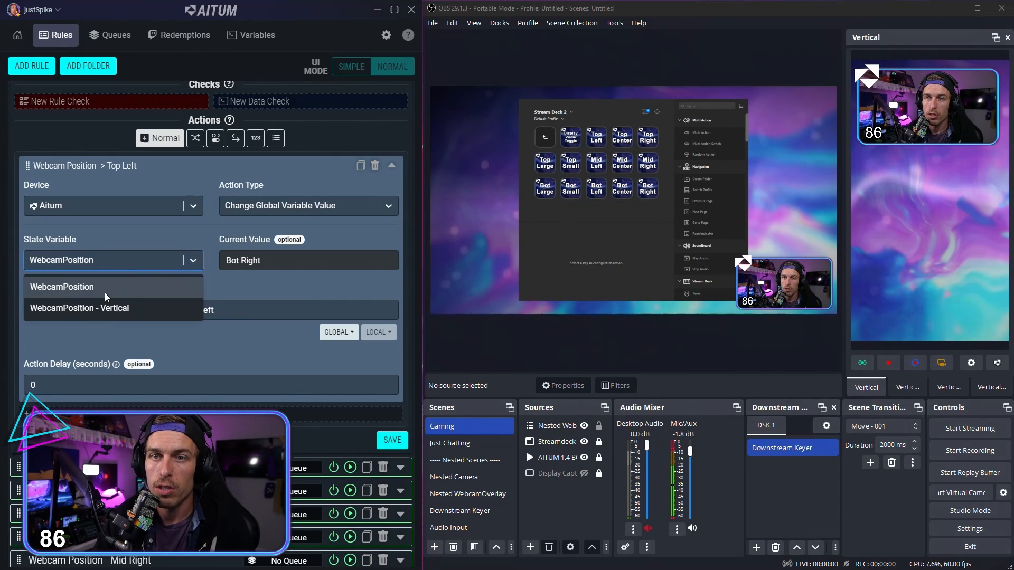
pyautogui.click(93, 288)
pyautogui.click(97, 312)
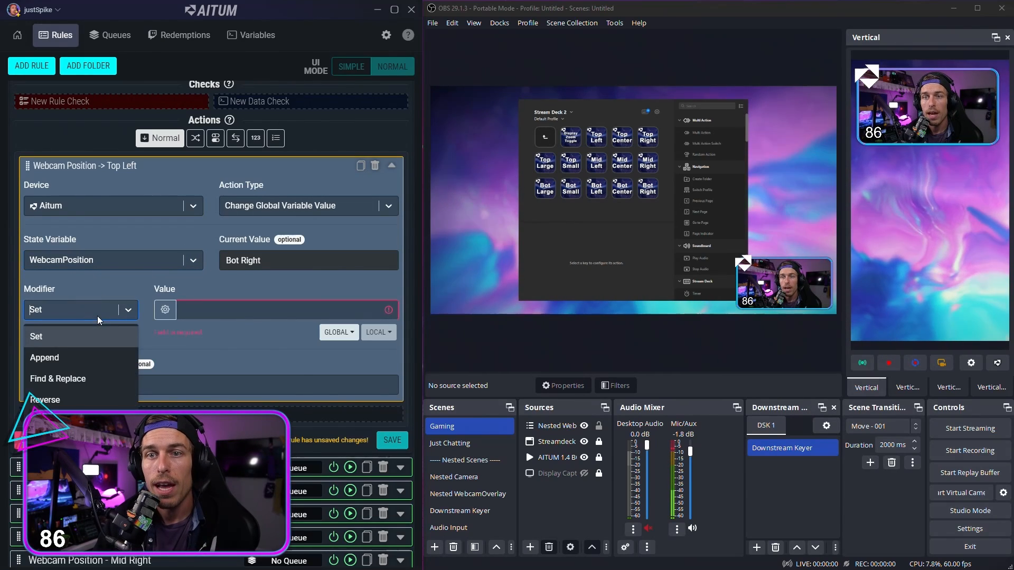
pyautogui.click(37, 341)
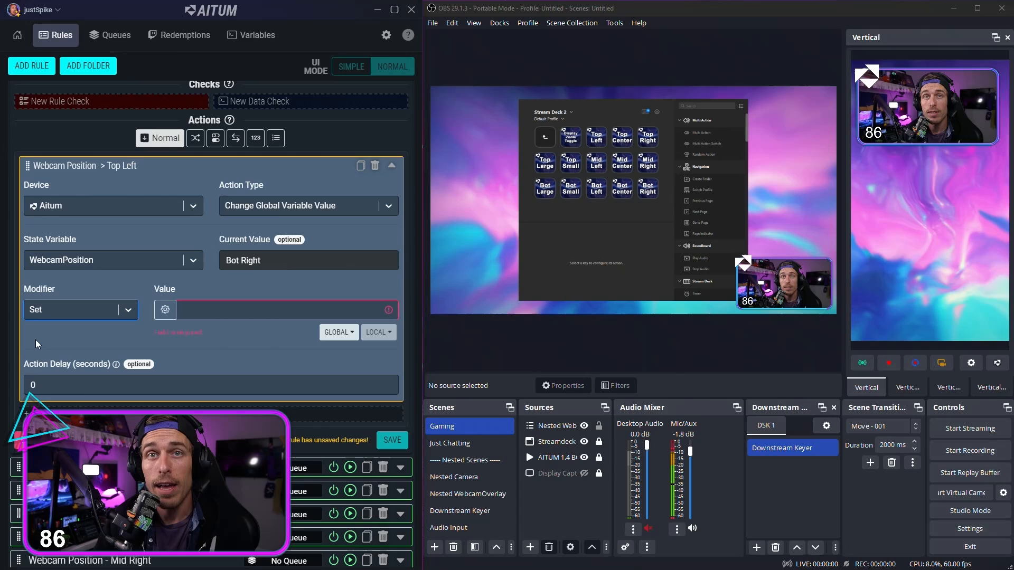
pyautogui.click(218, 312)
pyautogui.write('Top Left')
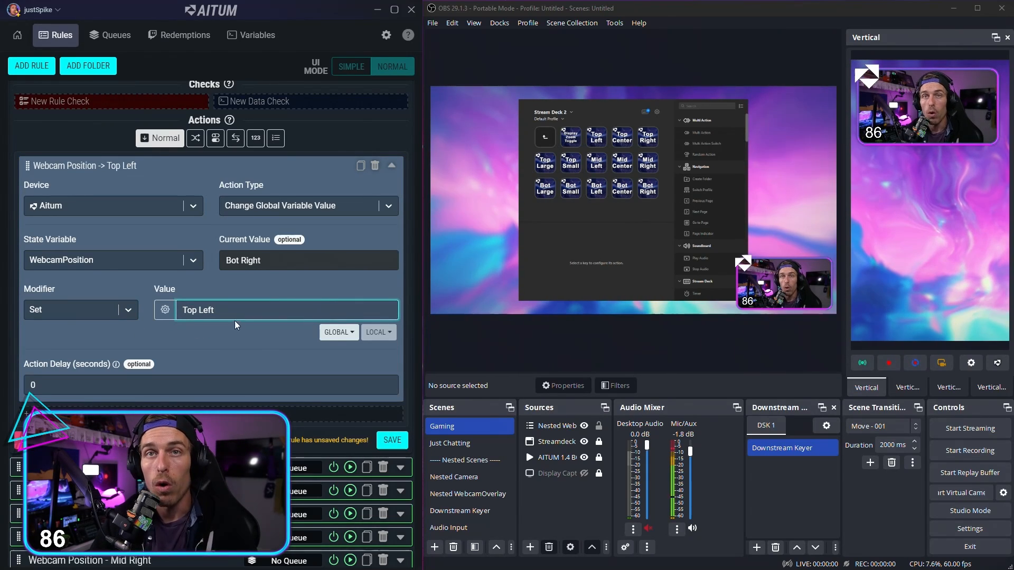
pyautogui.click(230, 346)
pyautogui.scroll(1, 230, 346)
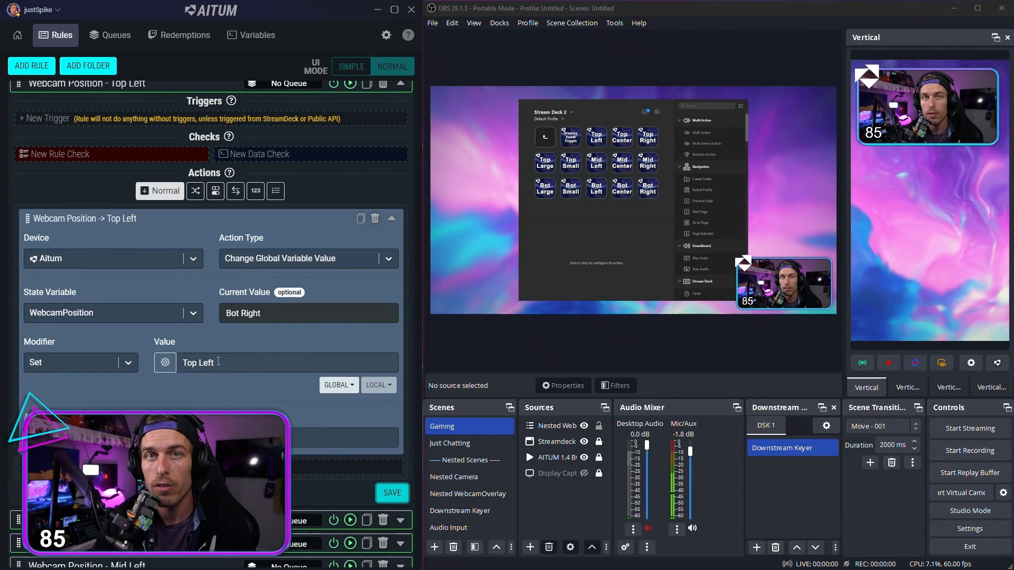
# Step: Compare the action's Top Left value with Option 1 of the horizontal Switch Case rule, and collapse that rule again
pyautogui.tripleClick(226, 365)
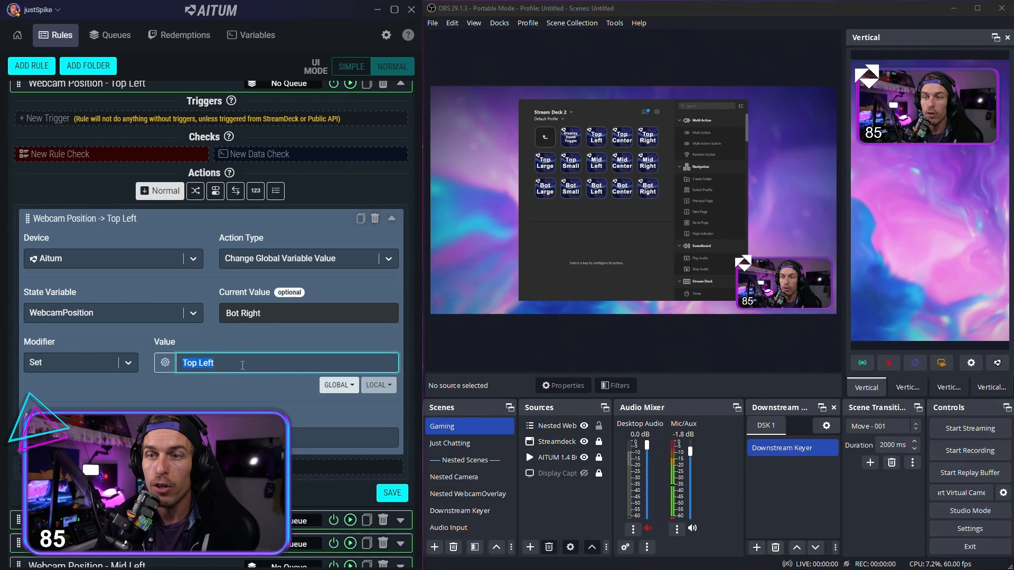
pyautogui.scroll(2, 330, 314)
pyautogui.click(403, 139)
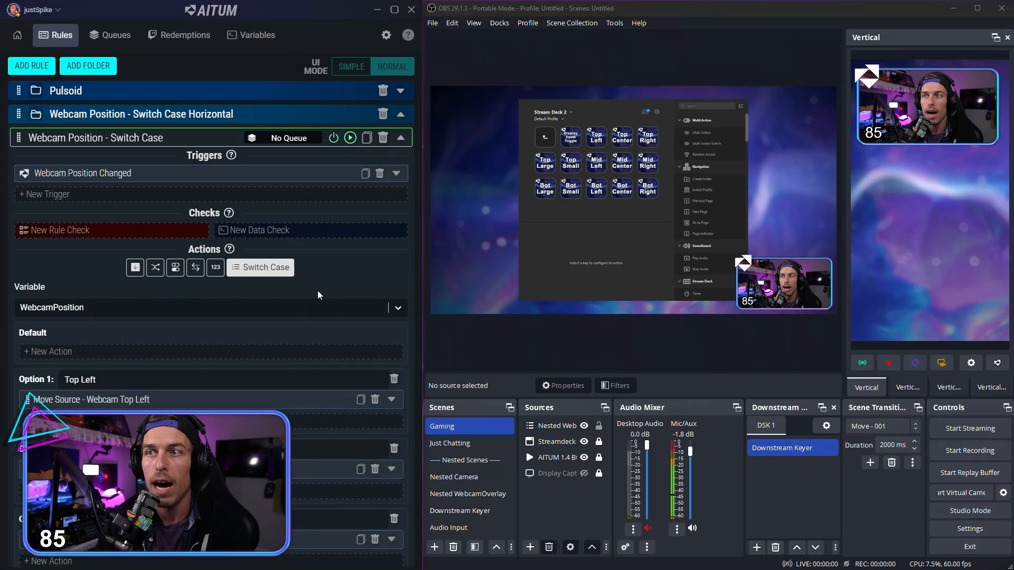
pyautogui.moveTo(111, 380); pyautogui.dragTo(62, 381)
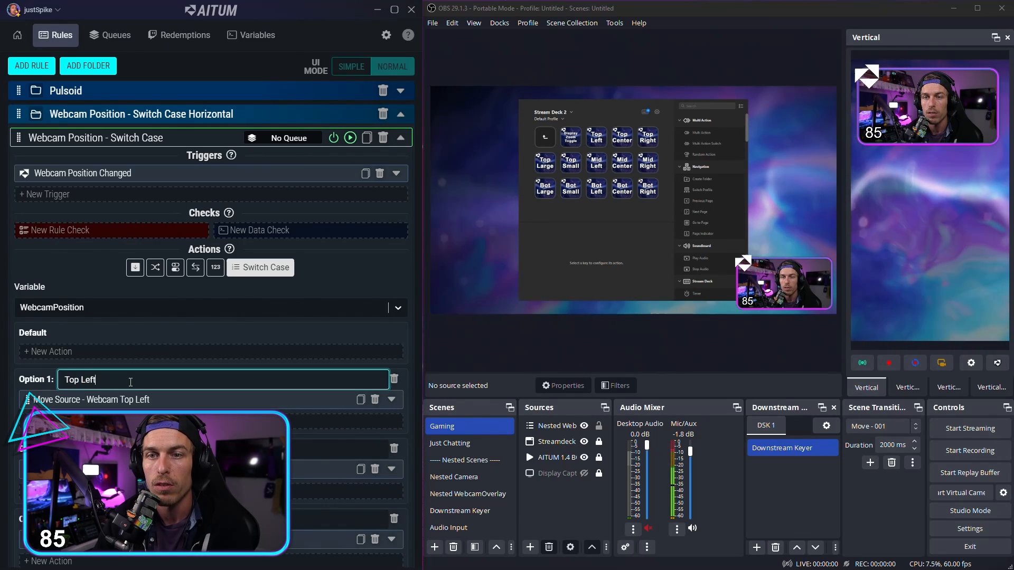
pyautogui.click(401, 138)
# Step: Save the Webcam Position - Top Left rule and collapse both its action and the rule
pyautogui.scroll(-3, 265, 330)
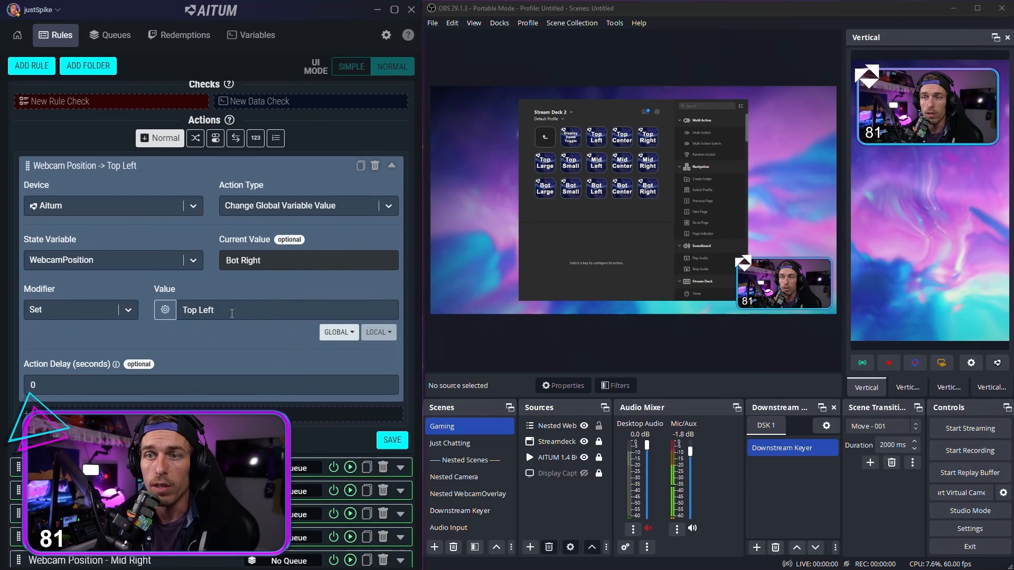
pyautogui.click(216, 311)
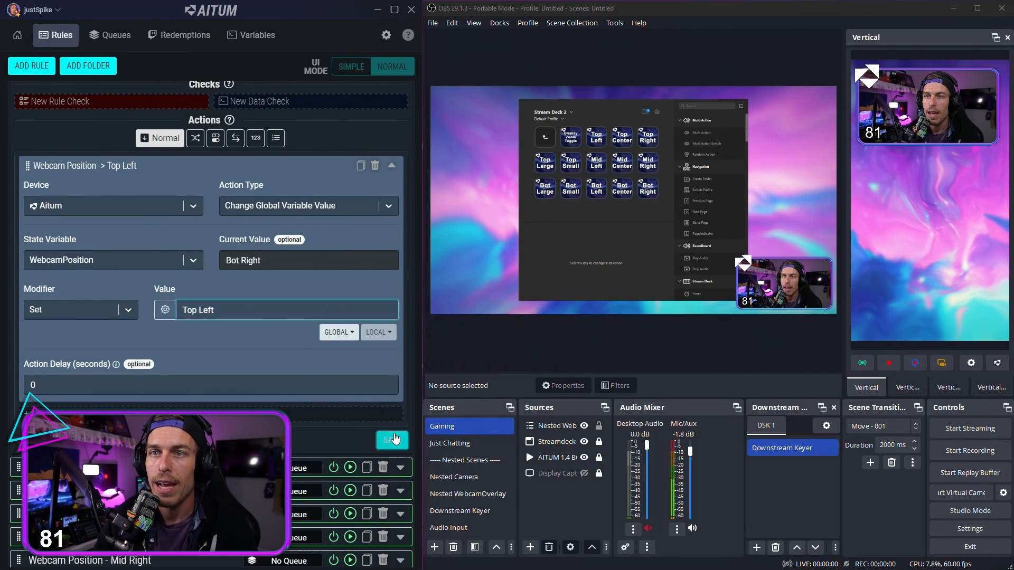
pyautogui.scroll(3, 395, 401)
pyautogui.click(401, 188)
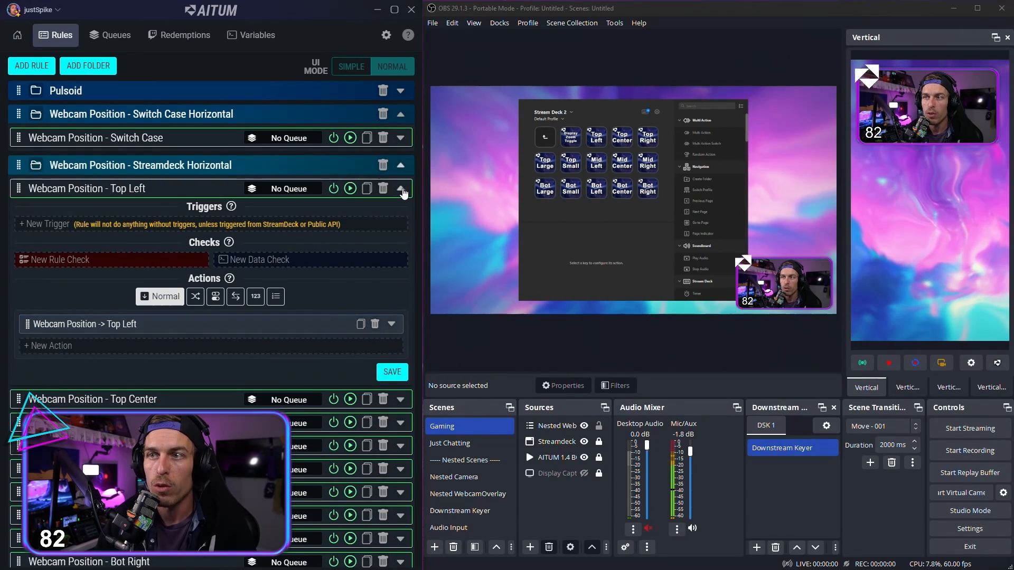
pyautogui.moveTo(148, 188); pyautogui.dragTo(16, 188)
pyautogui.click(163, 190)
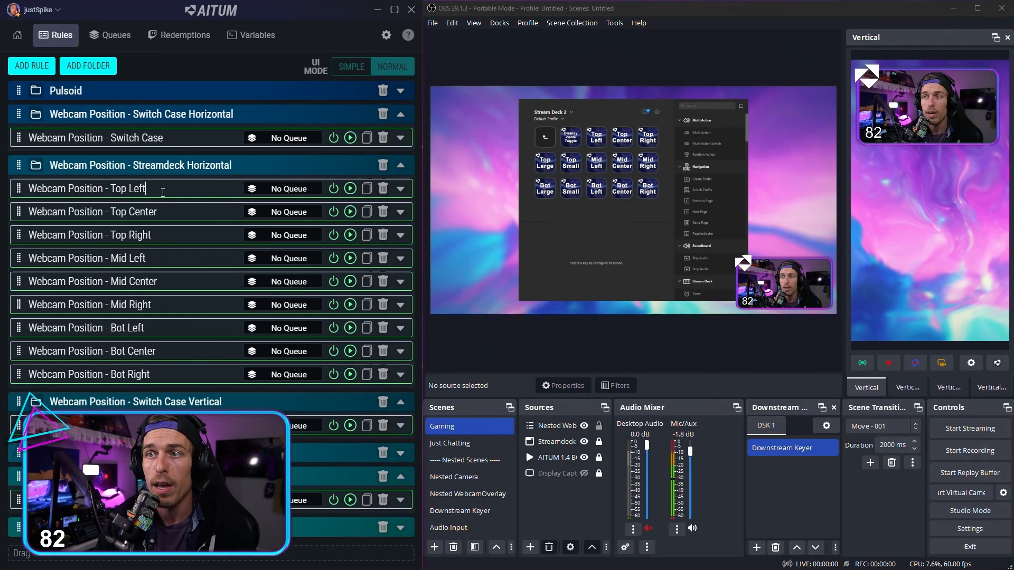
# Step: Check the value set by the Webcam Position - Top Center rule's action, and collapse the action and rule again
pyautogui.click(400, 212)
pyautogui.click(391, 348)
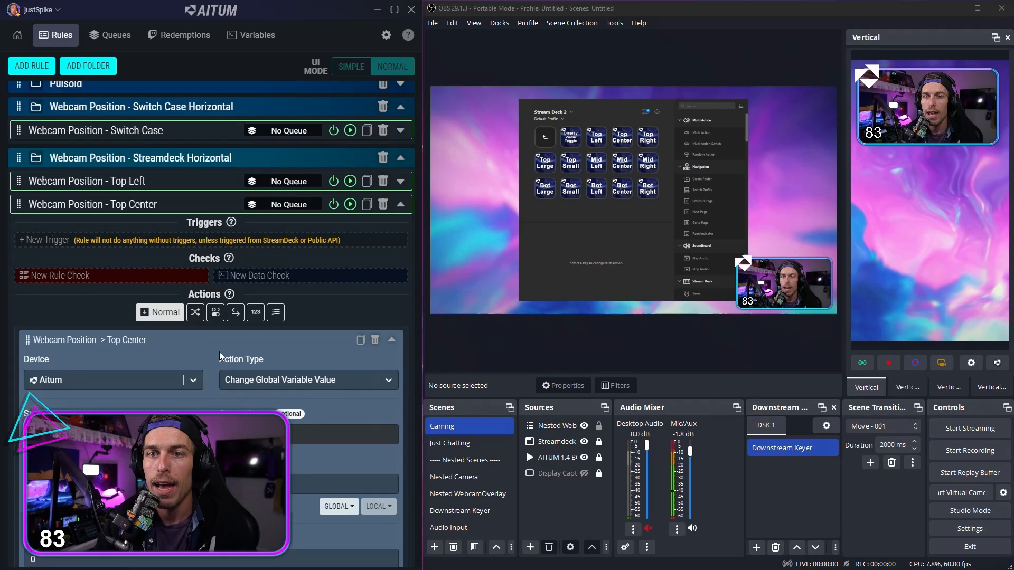
pyautogui.scroll(-2, 253, 356)
pyautogui.moveTo(238, 389); pyautogui.dragTo(176, 388)
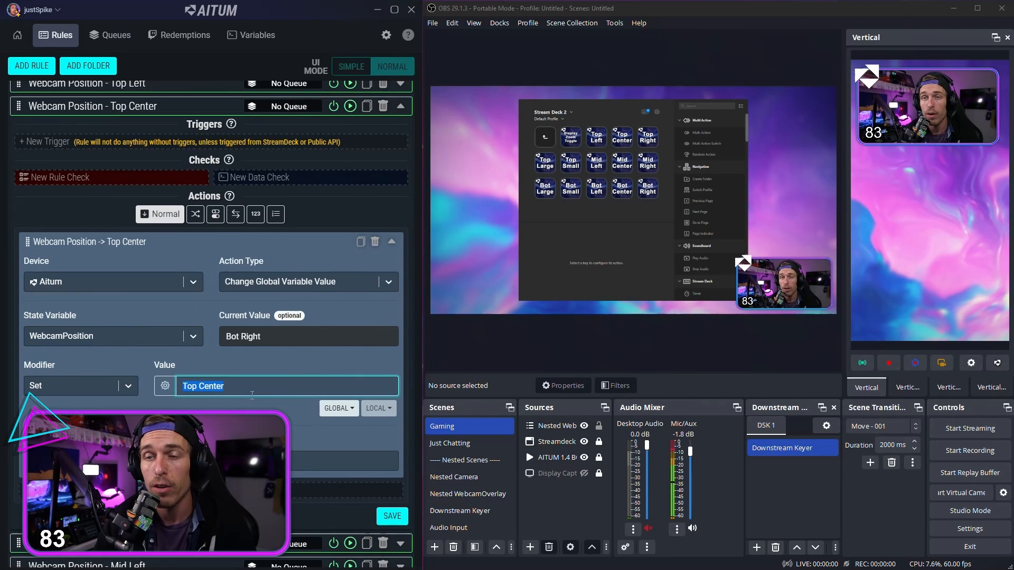
pyautogui.click(392, 241)
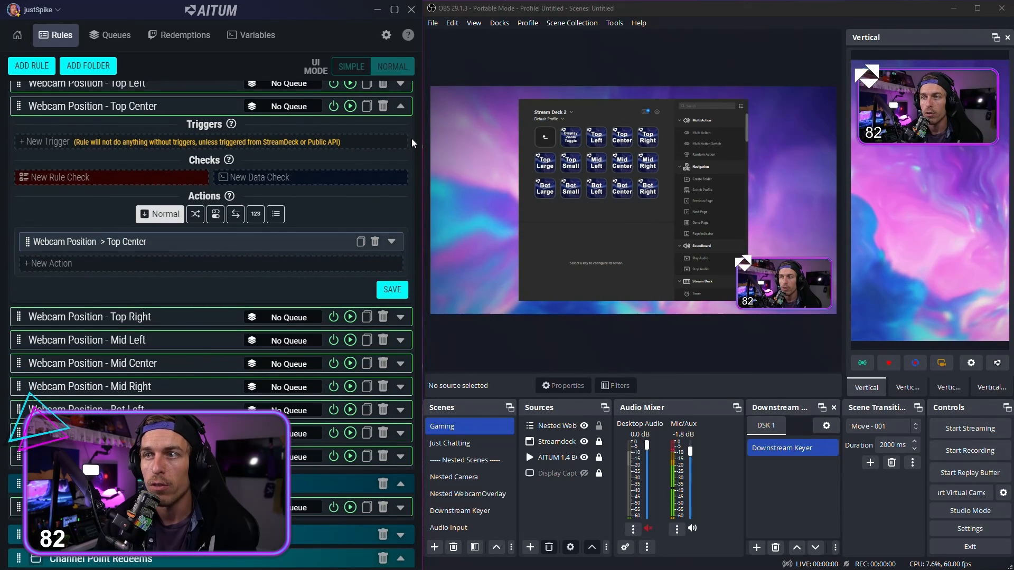
pyautogui.click(400, 106)
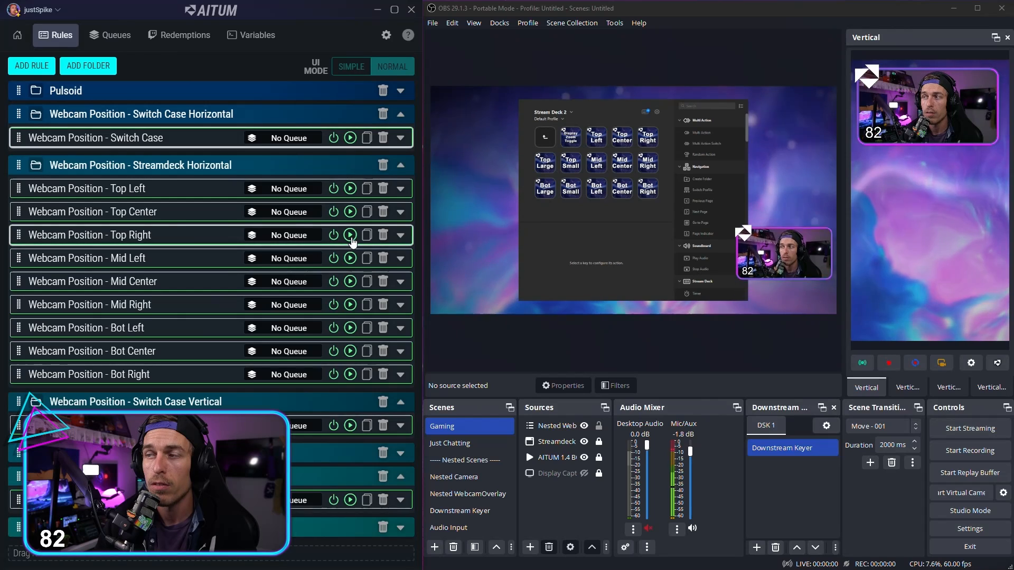
# Step: Run the horizontal Top Right, Mid Center, Bot Left and Bot Center rules to move the webcam, and check the WebcamPosition global variable
pyautogui.click(351, 236)
pyautogui.click(350, 282)
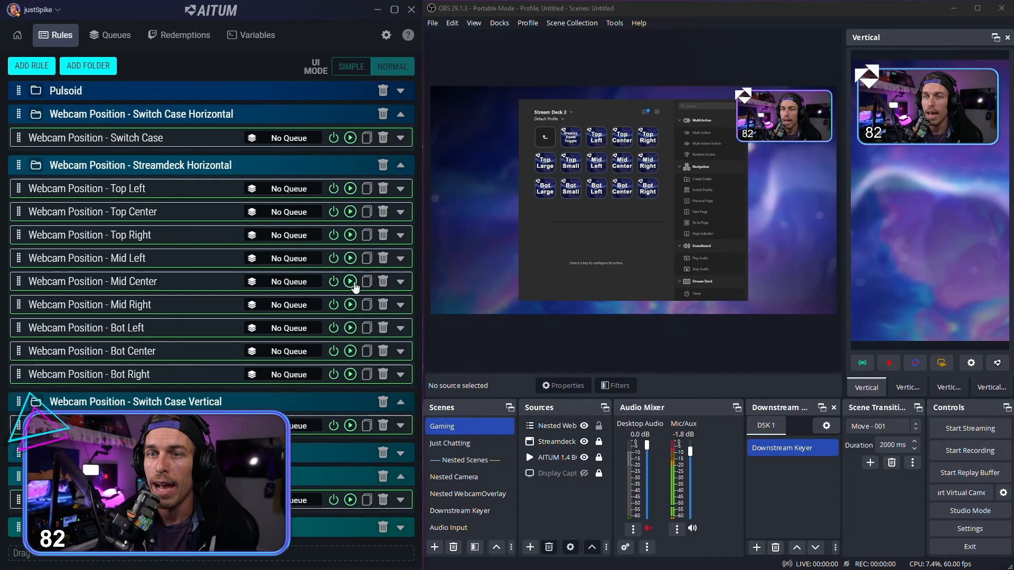
pyautogui.click(350, 328)
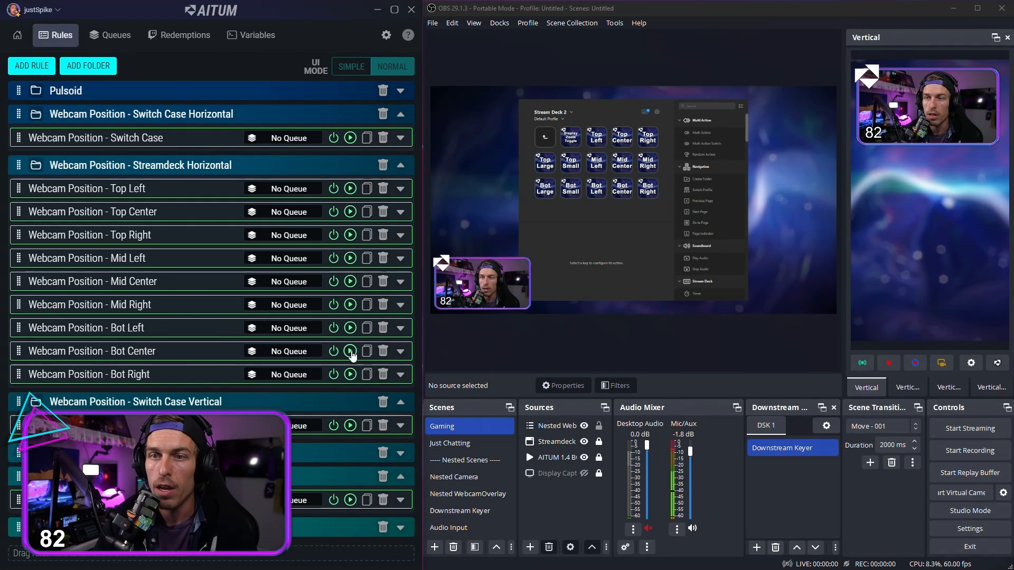
pyautogui.click(350, 351)
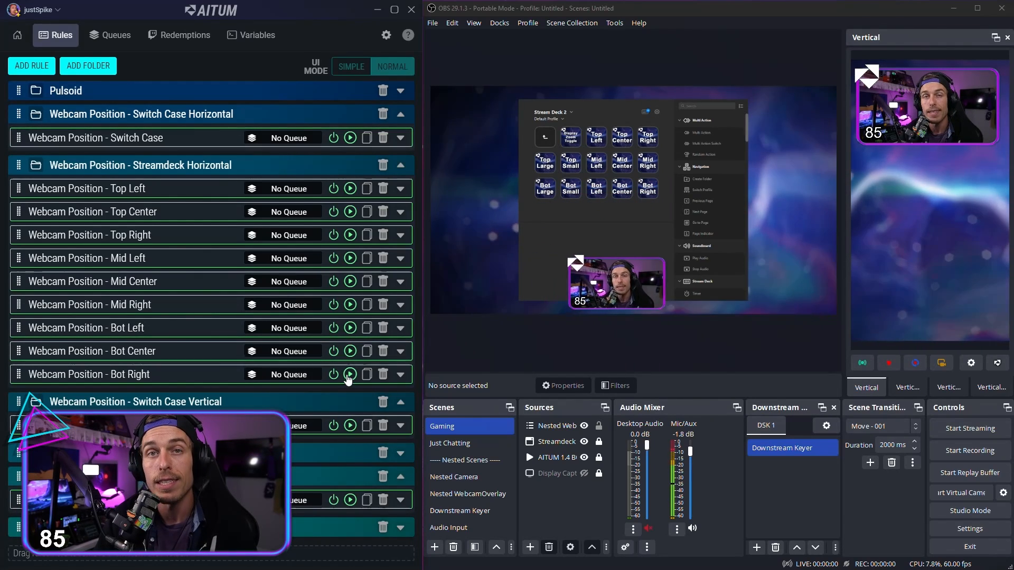
pyautogui.click(251, 35)
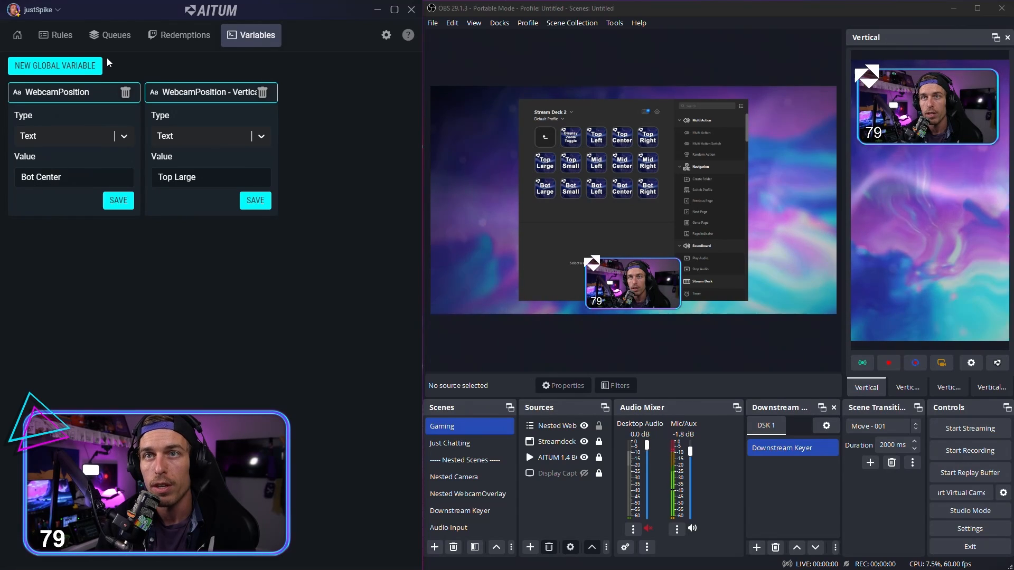
pyautogui.click(56, 34)
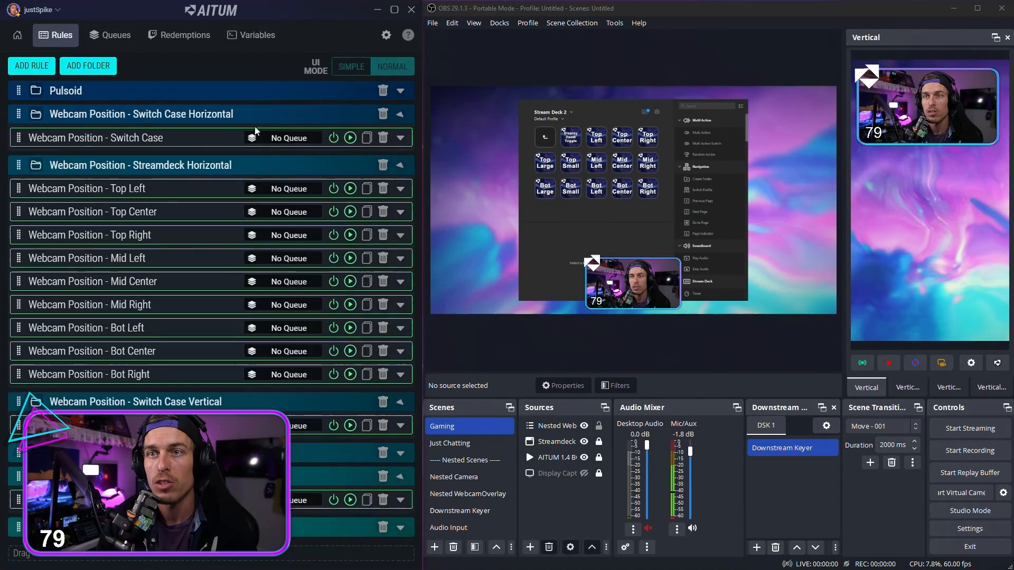
# Step: Examine the Webcam Position Changed trigger and the position options of the horizontal Switch Case rule, and collapse the rule again
pyautogui.click(400, 138)
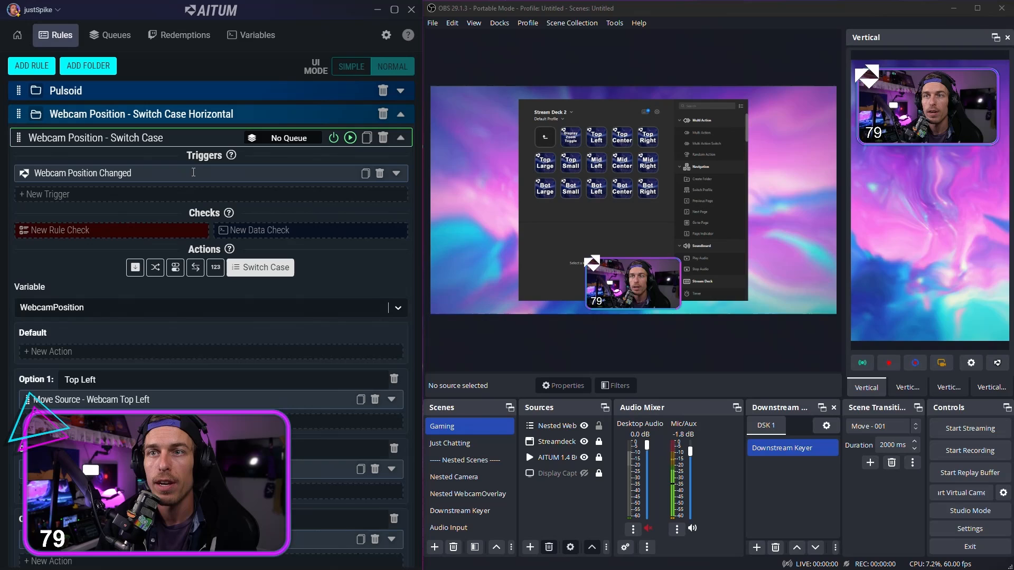
pyautogui.click(397, 175)
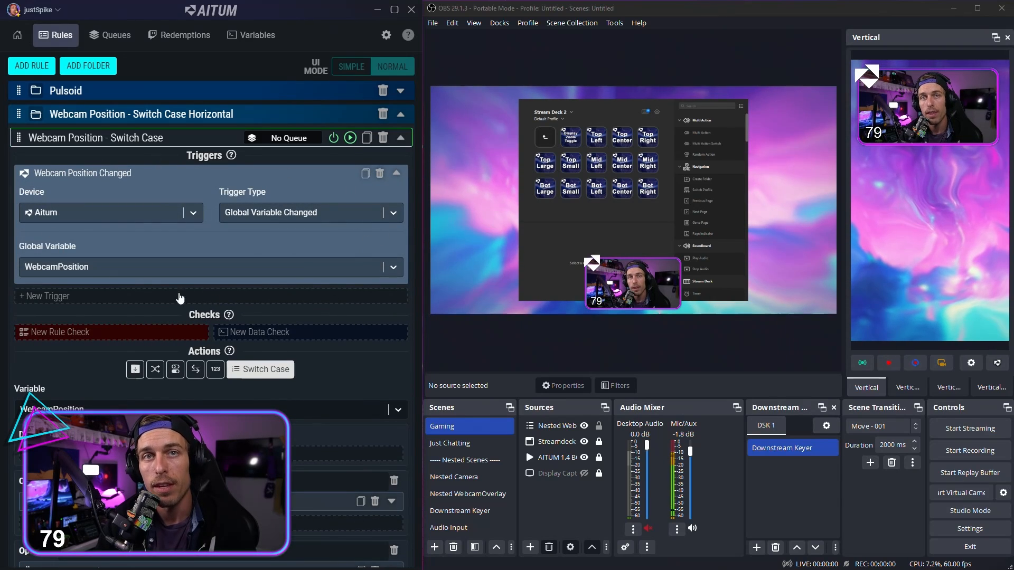
pyautogui.click(397, 173)
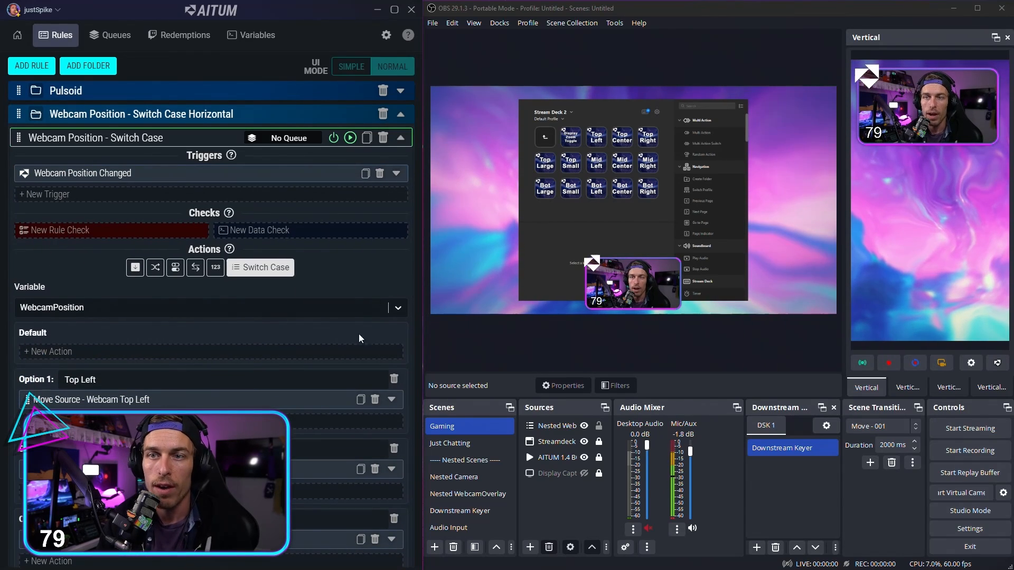
pyautogui.scroll(-1, 90, 334)
pyautogui.scroll(-5, 90, 334)
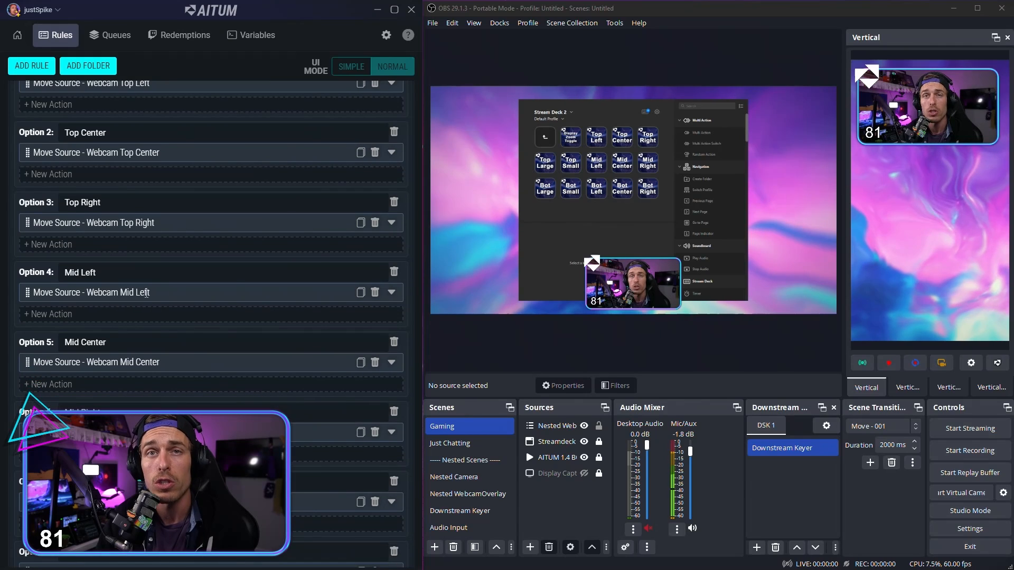
pyautogui.scroll(-4, 208, 316)
pyautogui.scroll(9, 178, 275)
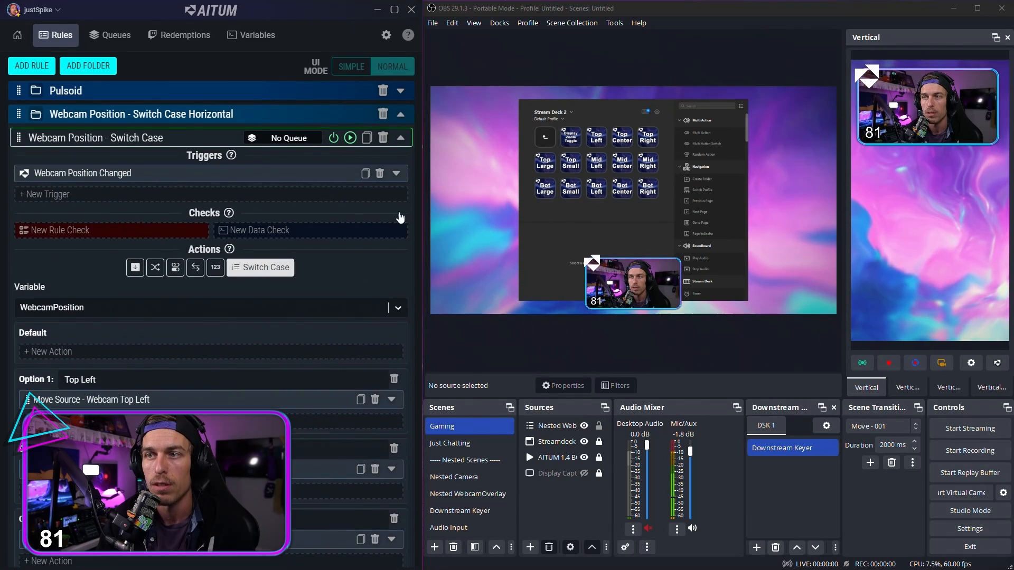
pyautogui.click(403, 144)
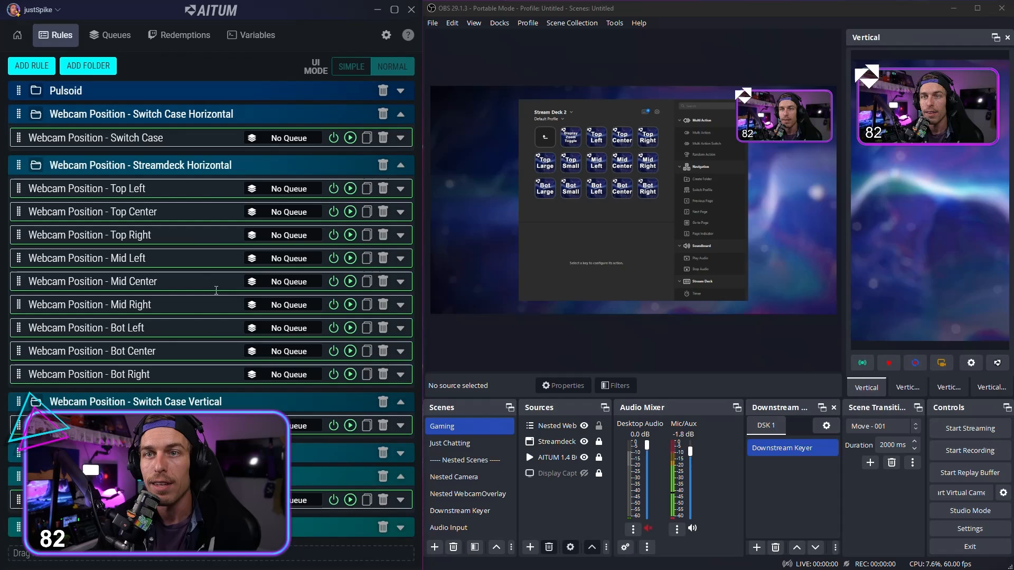
# Step: Collapse the Webcam Position - Streamdeck Horizontal folder and run the KEKW Redemption - Bot Right rule
pyautogui.click(162, 190)
pyautogui.click(166, 211)
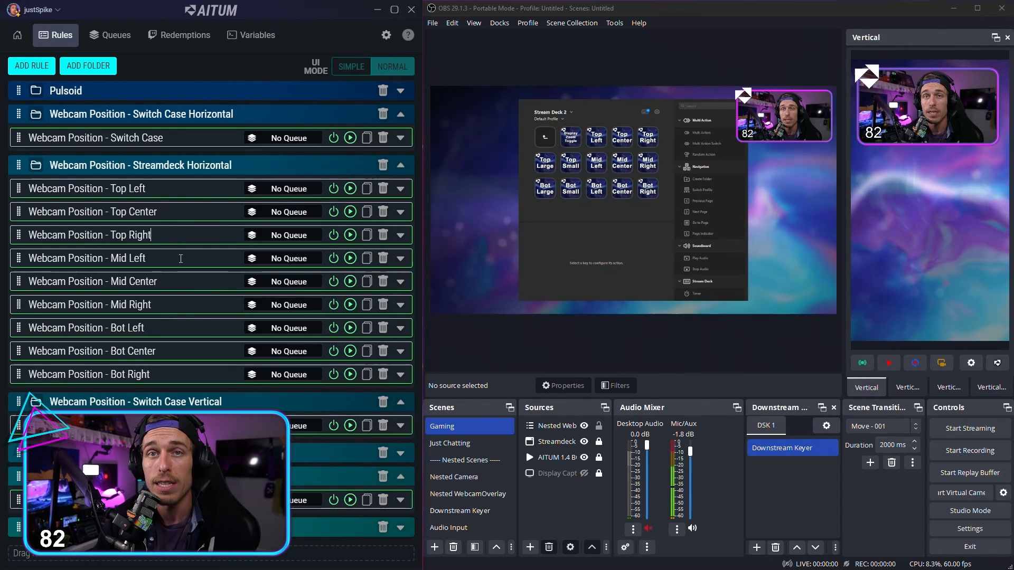
pyautogui.click(180, 305)
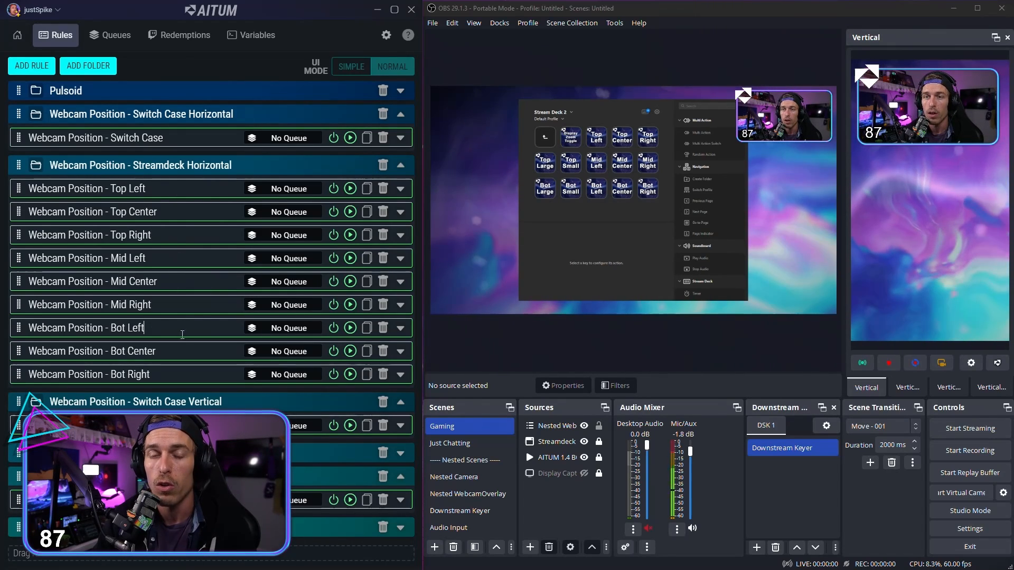
pyautogui.click(401, 166)
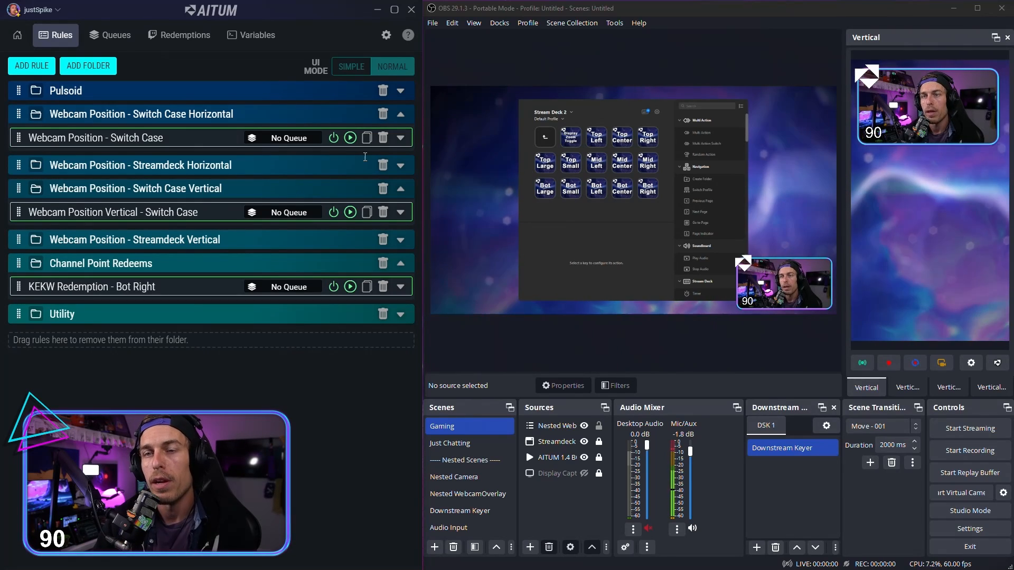
pyautogui.click(350, 287)
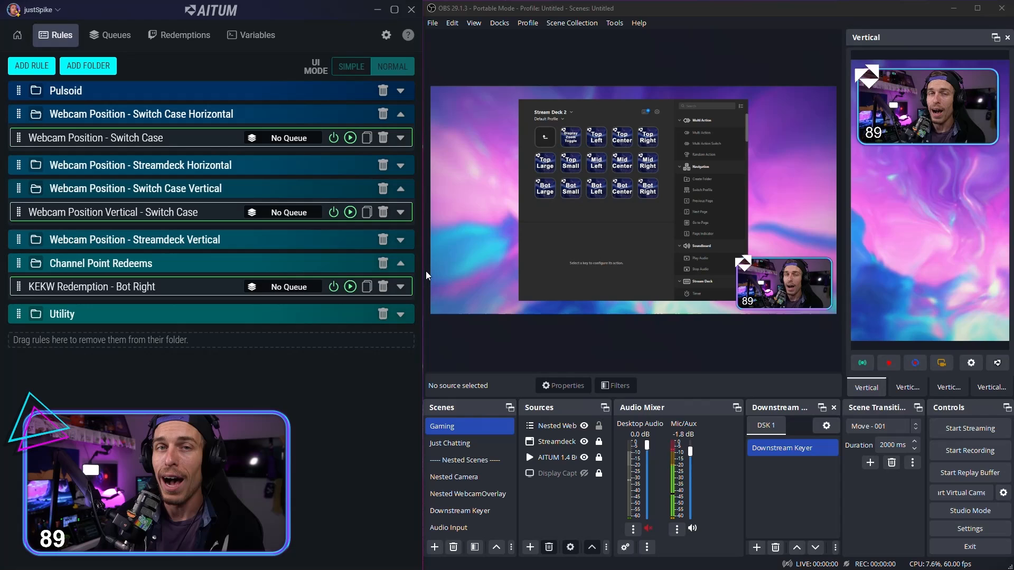
# Step: In the KEKW Redemption - Bot Right rule, select Channel Point Redemption and KEKW for the Twitch trigger, and collapse the trigger
pyautogui.click(401, 286)
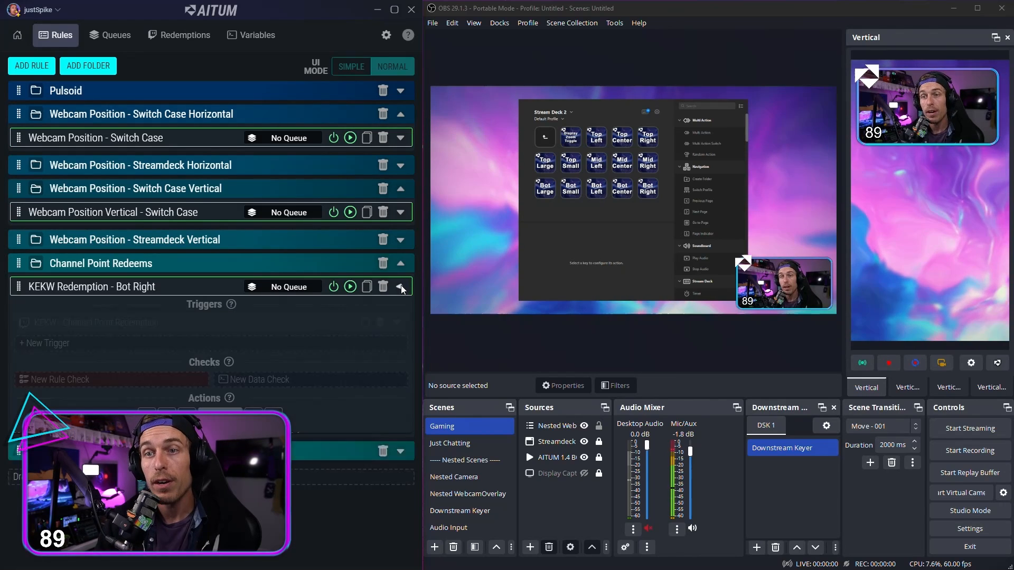
pyautogui.click(395, 323)
pyautogui.scroll(-2, 235, 286)
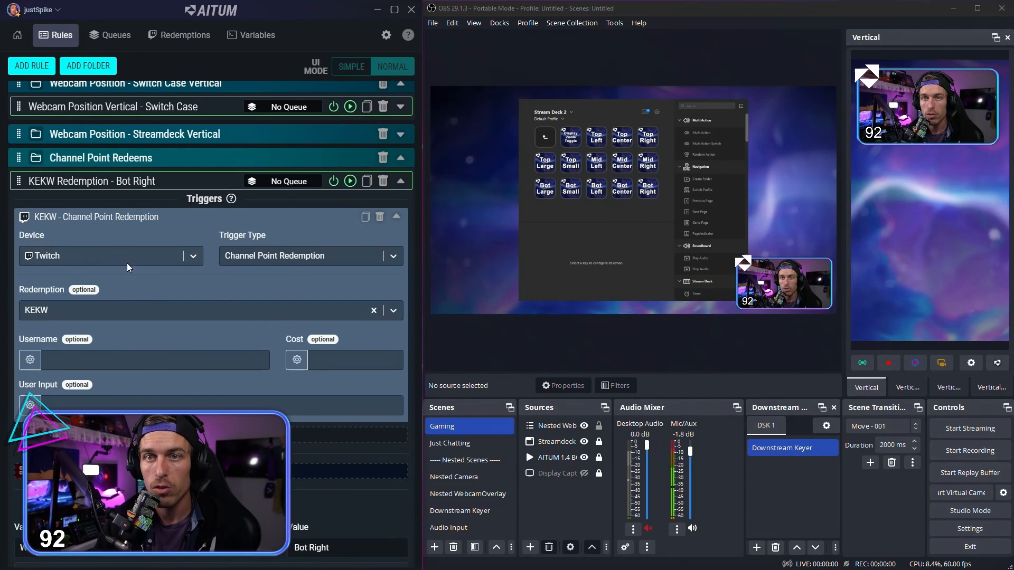
pyautogui.click(341, 259)
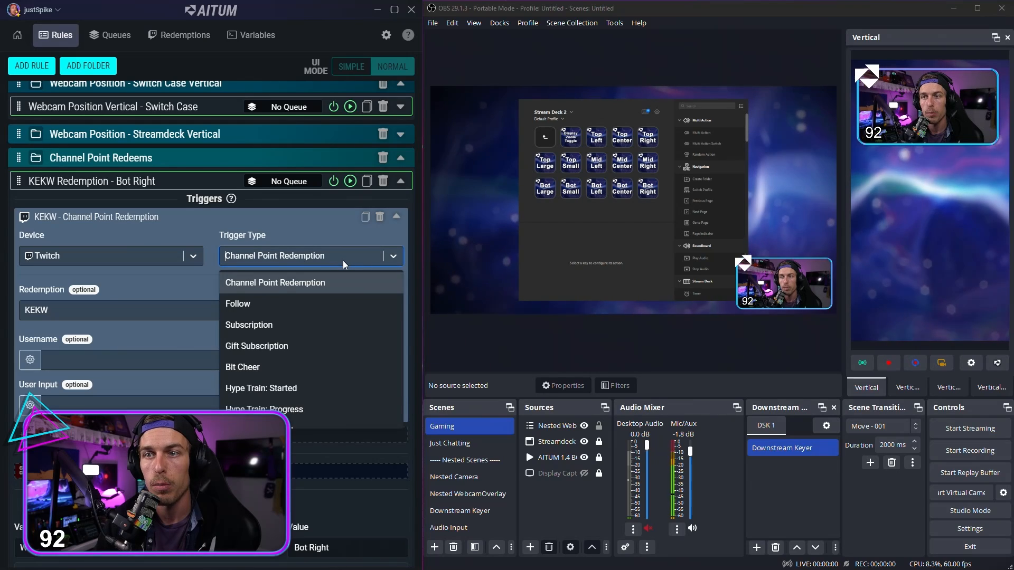
pyautogui.click(327, 283)
pyautogui.scroll(-2, 106, 253)
pyautogui.click(84, 207)
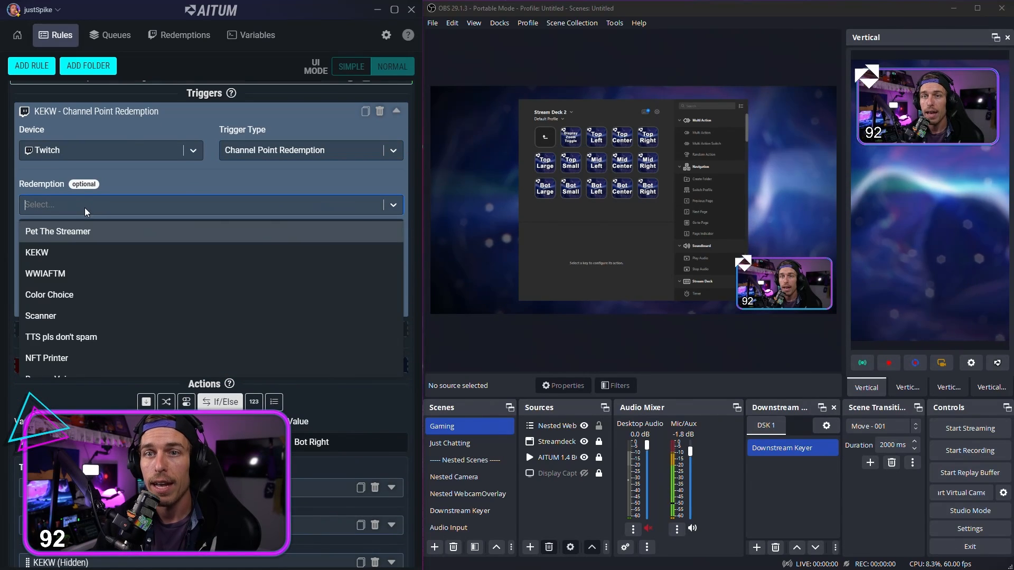
pyautogui.click(73, 256)
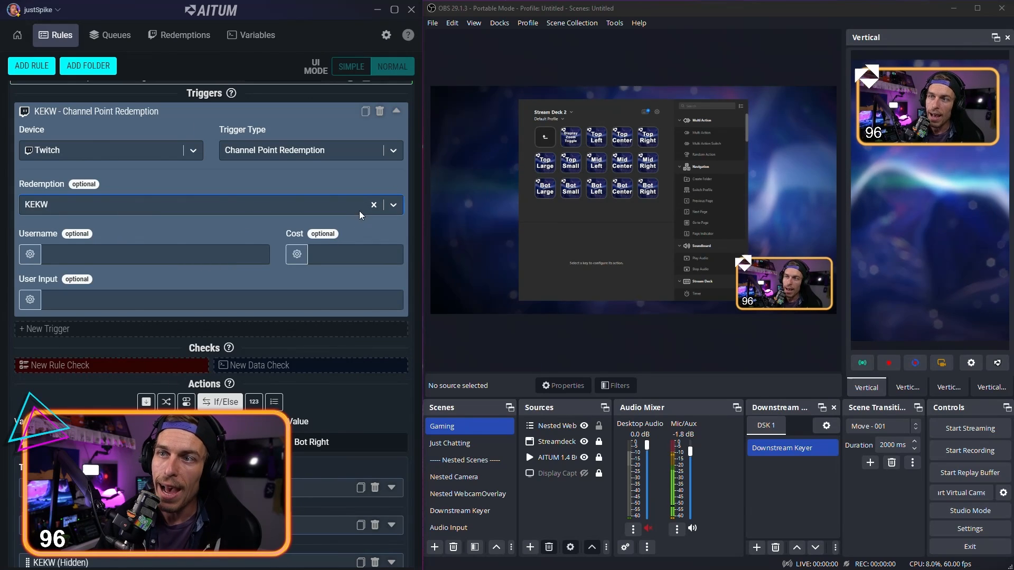
pyautogui.scroll(2, 387, 234)
pyautogui.click(396, 218)
# Step: Select the global WebcamPosition variable for the rule's If/Else condition and check its comparison value
pyautogui.scroll(-2, 281, 306)
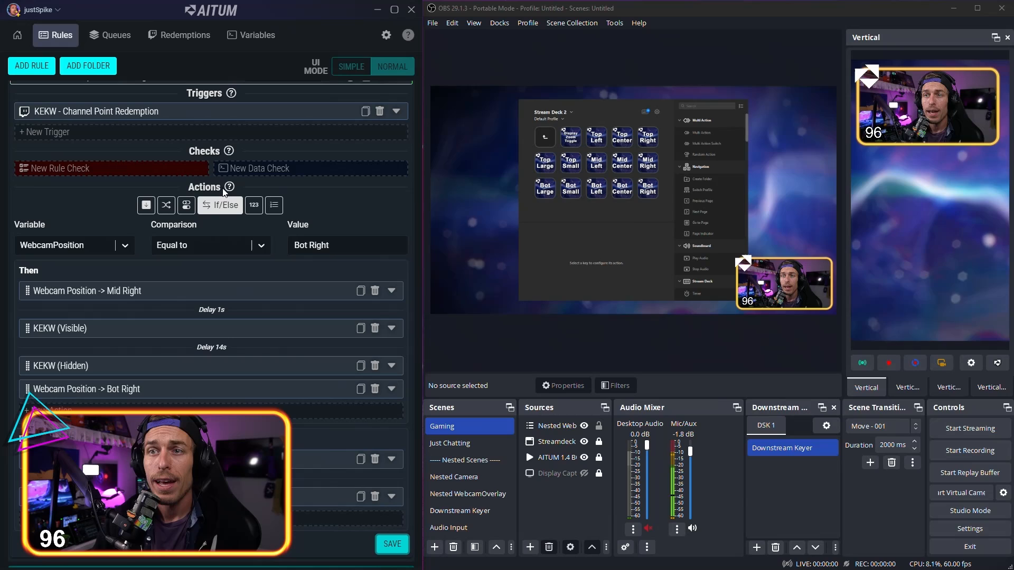
pyautogui.scroll(-1, 229, 153)
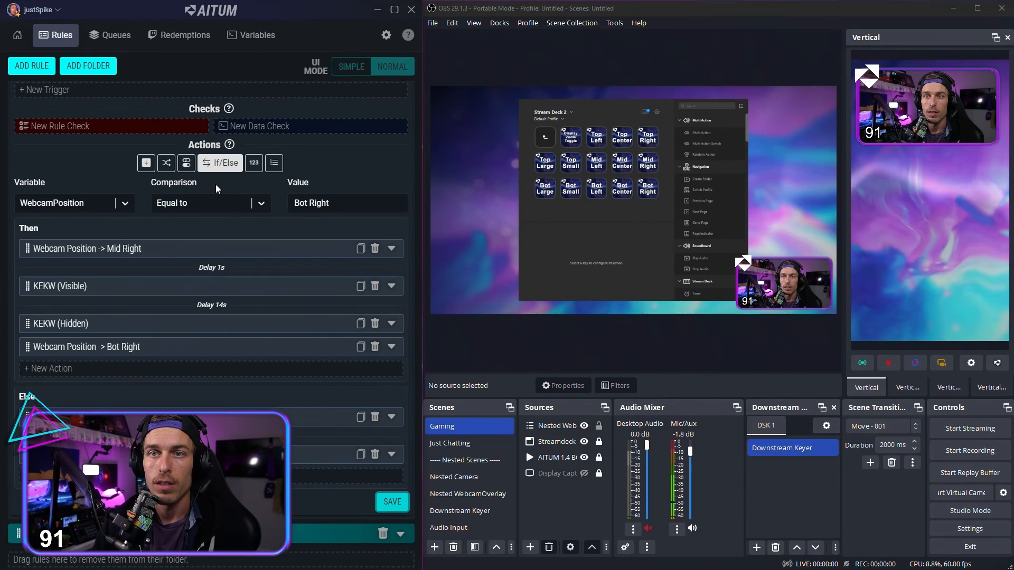
pyautogui.click(109, 202)
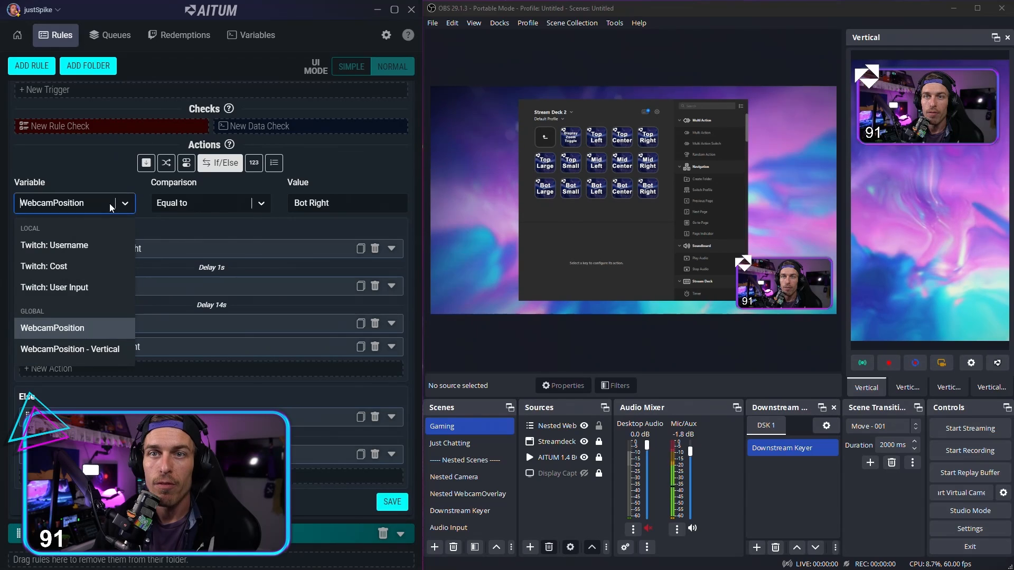
pyautogui.click(87, 334)
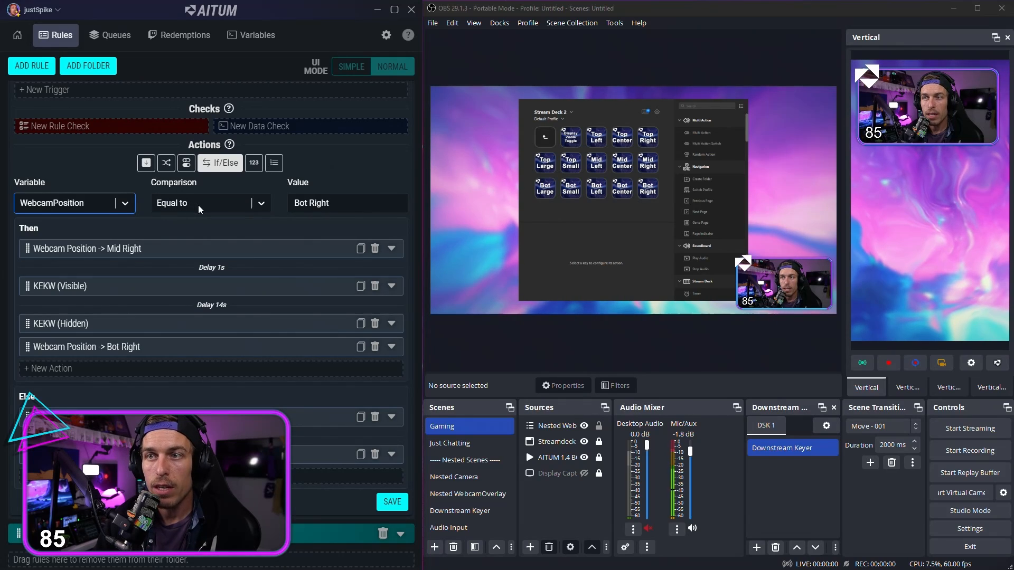
pyautogui.click(333, 202)
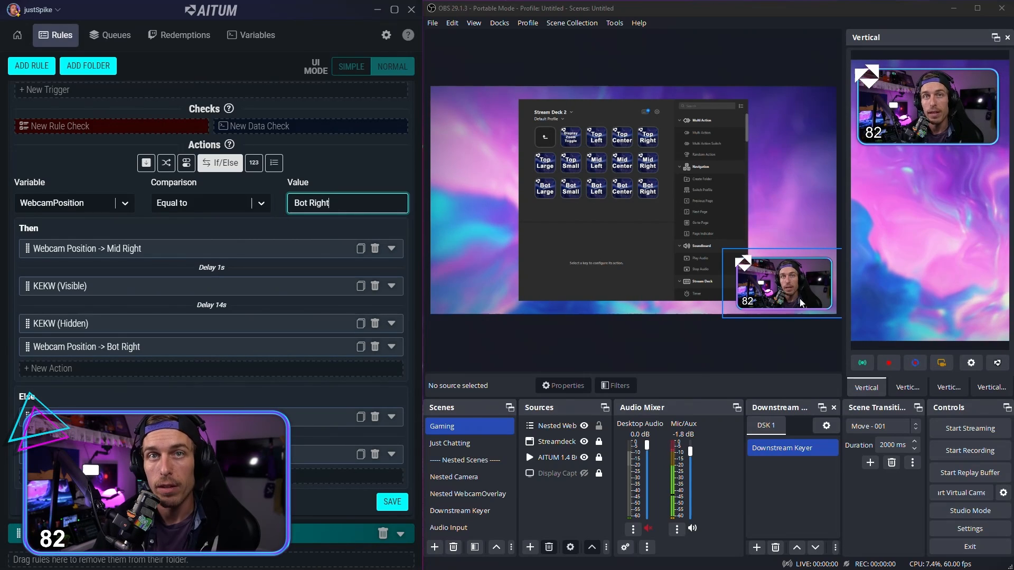
pyautogui.tripleClick(357, 203)
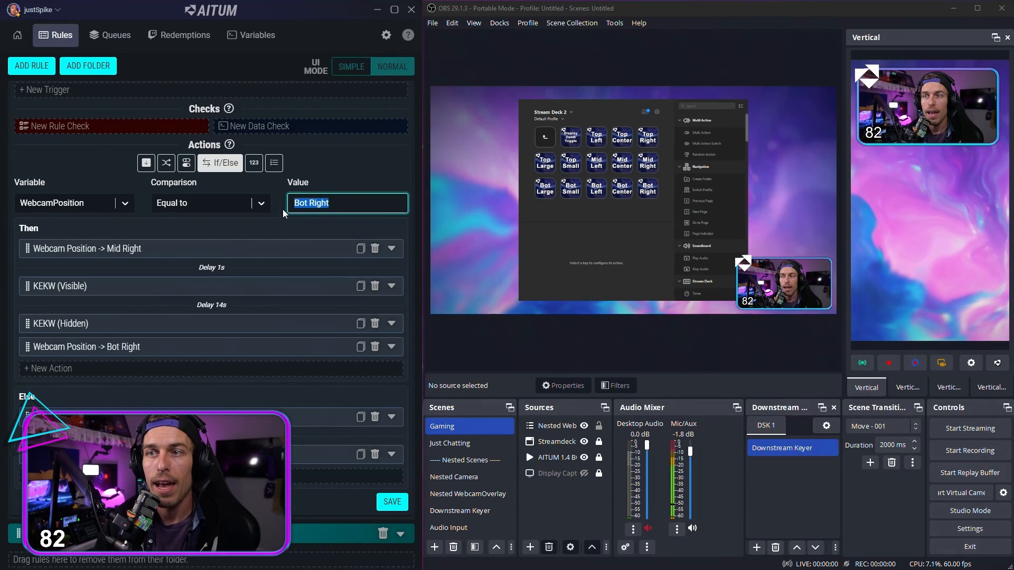
pyautogui.click(365, 209)
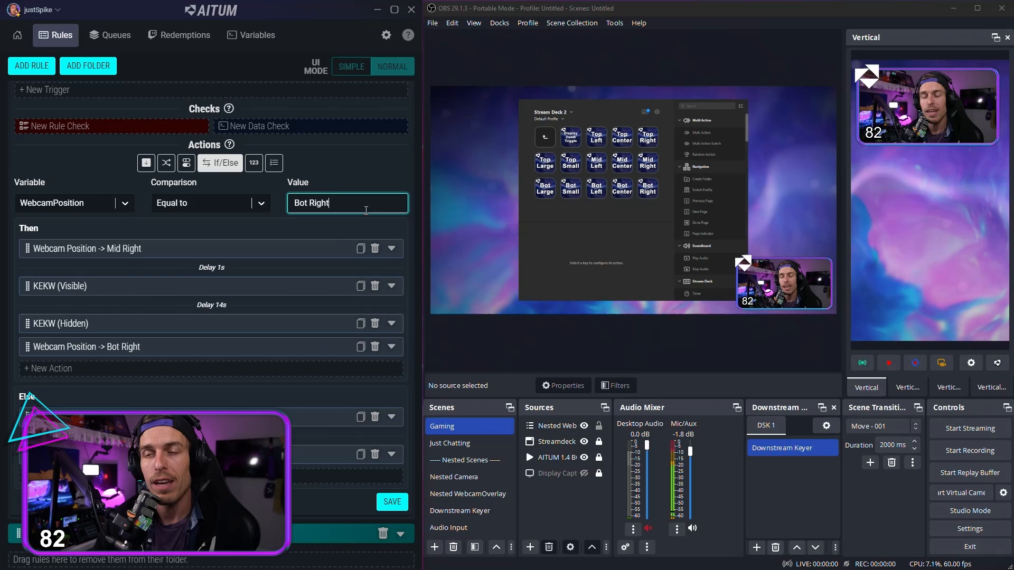
# Step: Check the settings of the Webcam Position -> Mid Right and KEKW (Visible) actions in the Then branch, and collapse both again
pyautogui.click(392, 248)
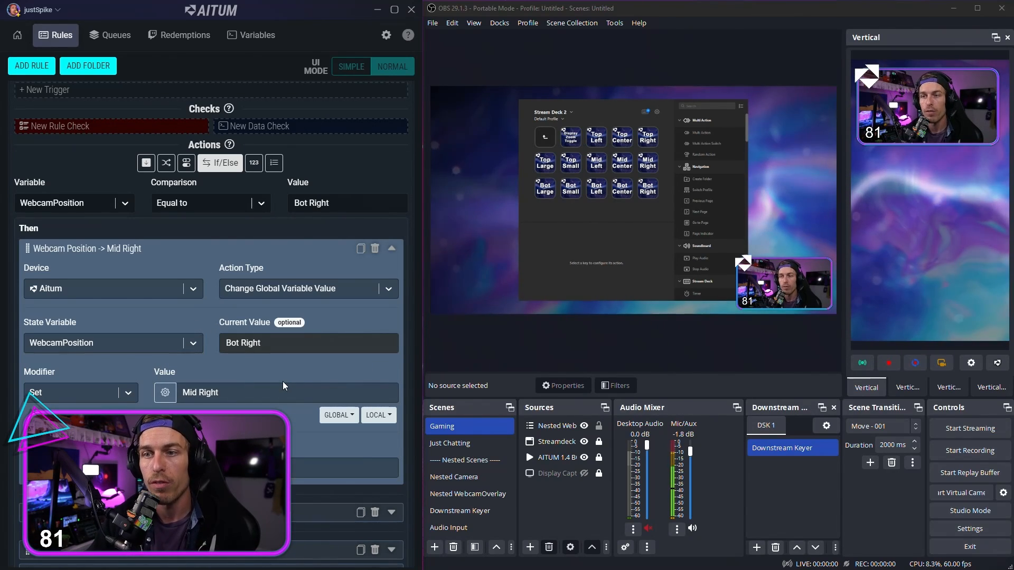
pyautogui.click(392, 250)
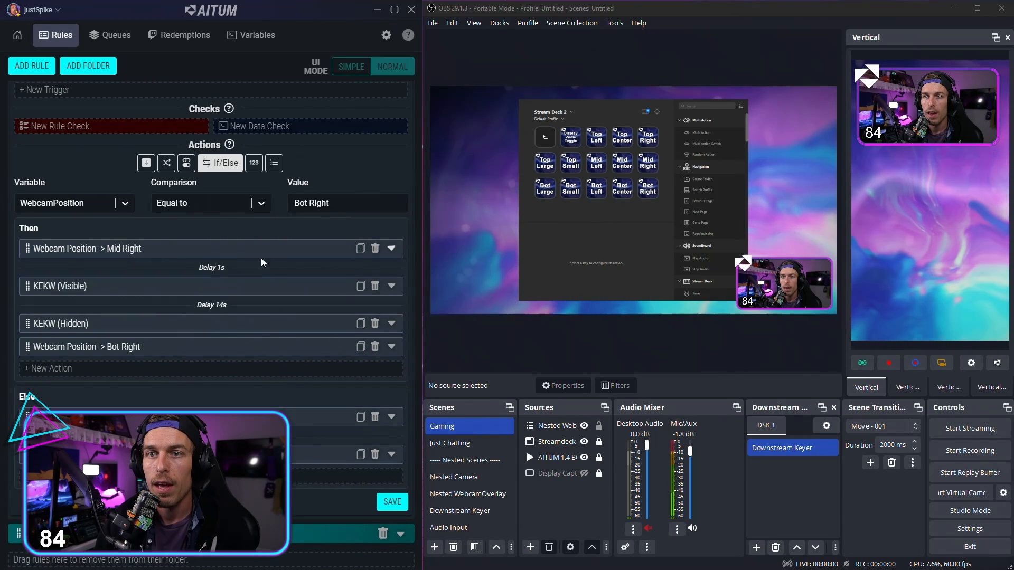
pyautogui.click(396, 289)
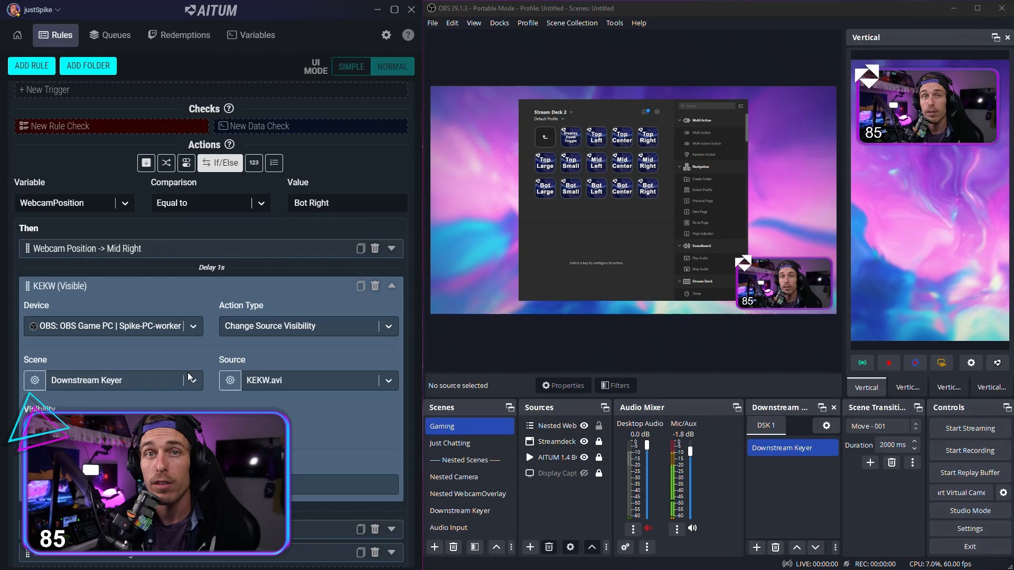
pyautogui.click(390, 287)
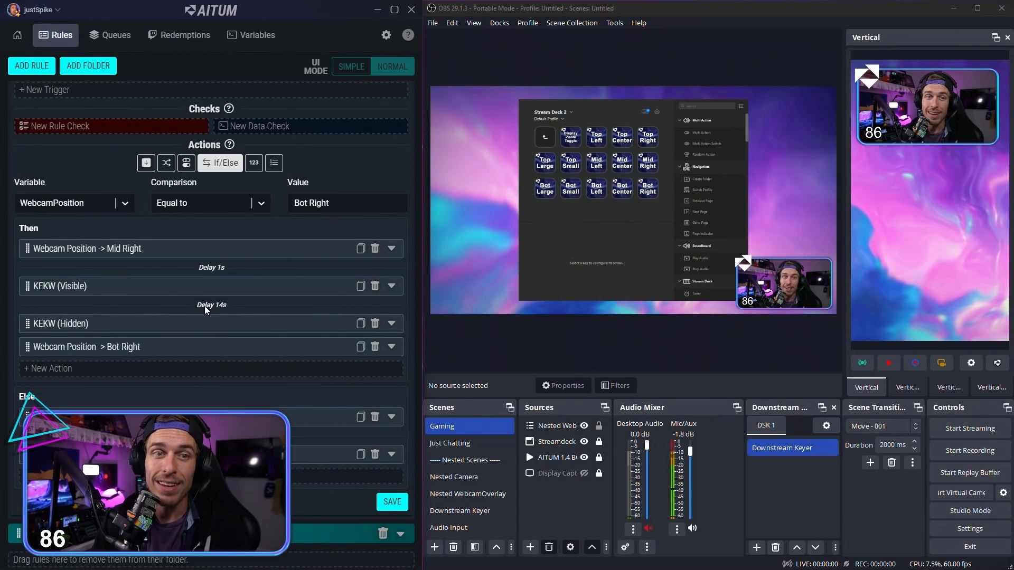
# Step: Check the KEKW (Hidden) and Webcam Position -> Bot Right actions in the Then branch, and collapse both again
pyautogui.click(390, 324)
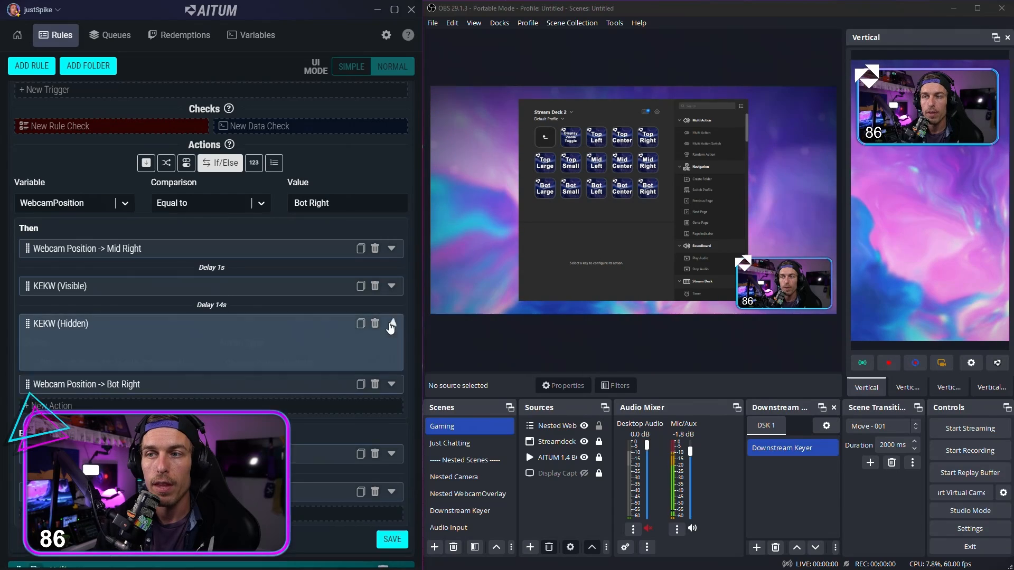
pyautogui.click(391, 324)
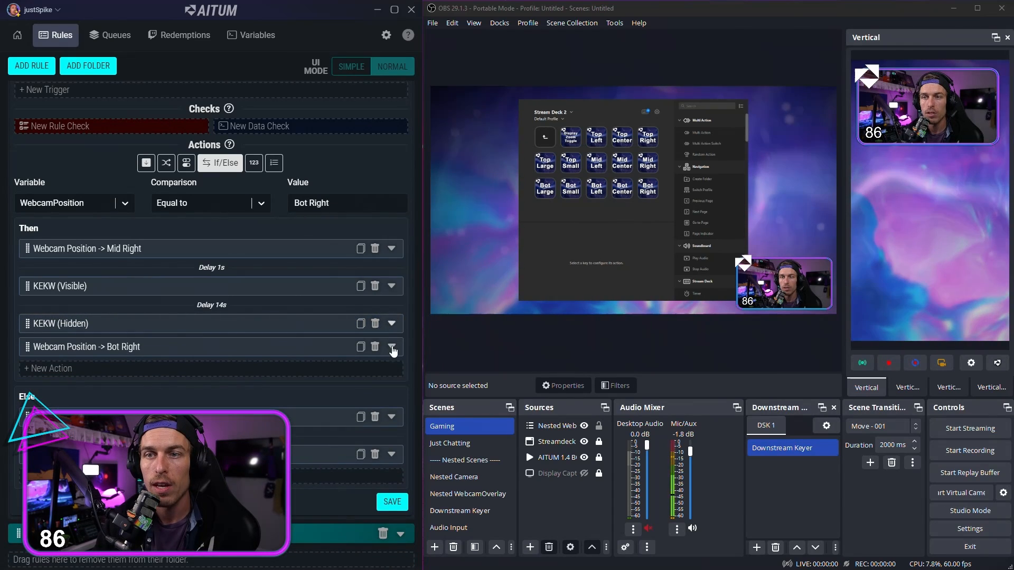
pyautogui.click(391, 347)
pyautogui.scroll(-2, 176, 378)
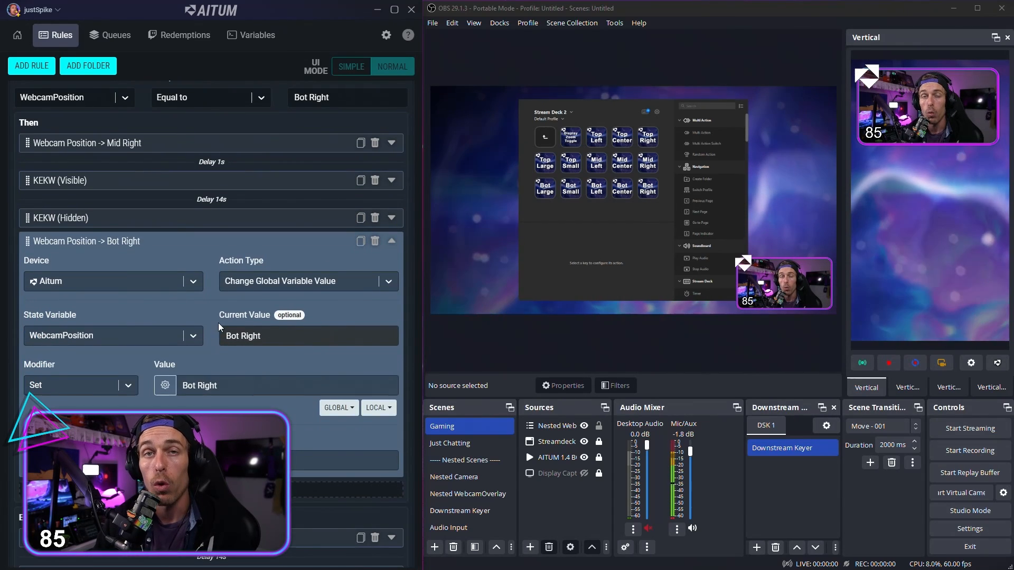
pyautogui.click(241, 388)
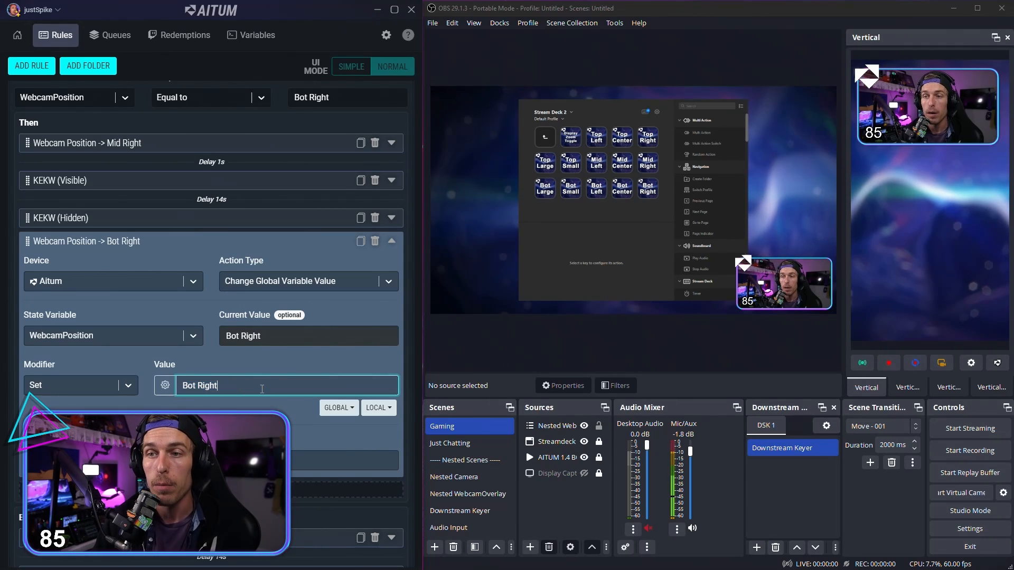
pyautogui.click(393, 242)
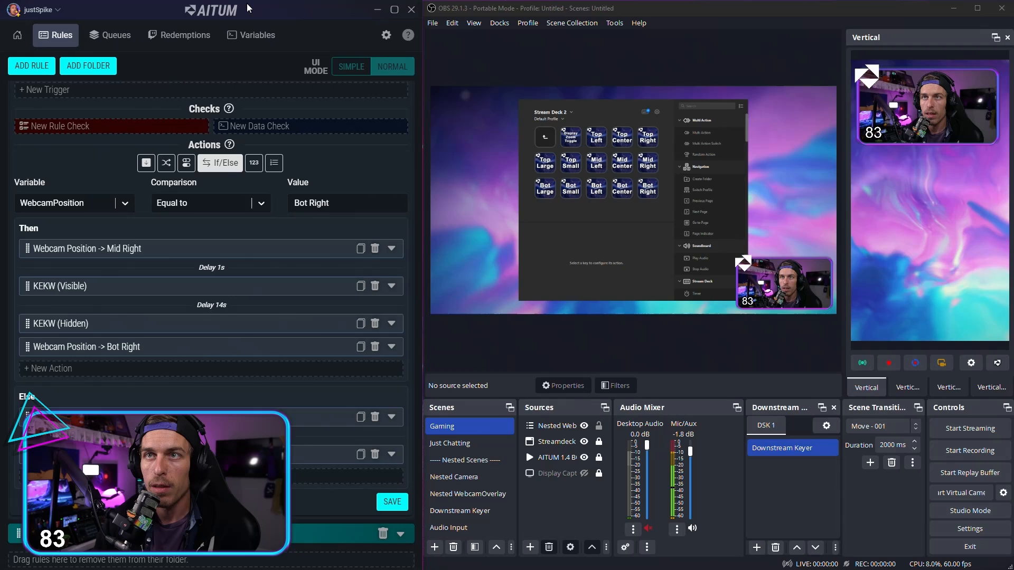
# Step: Uncover the lower part of the rule and compare the Else branch's KEKW actions with the If/Else comparison value
pyautogui.moveTo(246, 3)
pyautogui.mouseDown()
pyautogui.moveTo(239, 103)
pyautogui.moveTo(236, 7)
pyautogui.mouseUp()
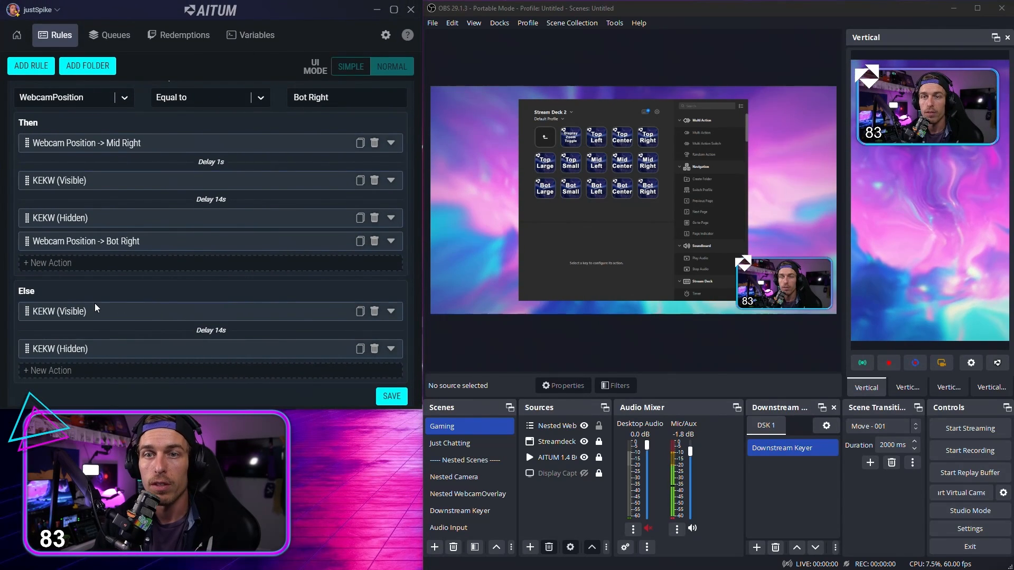
pyautogui.tripleClick(102, 315)
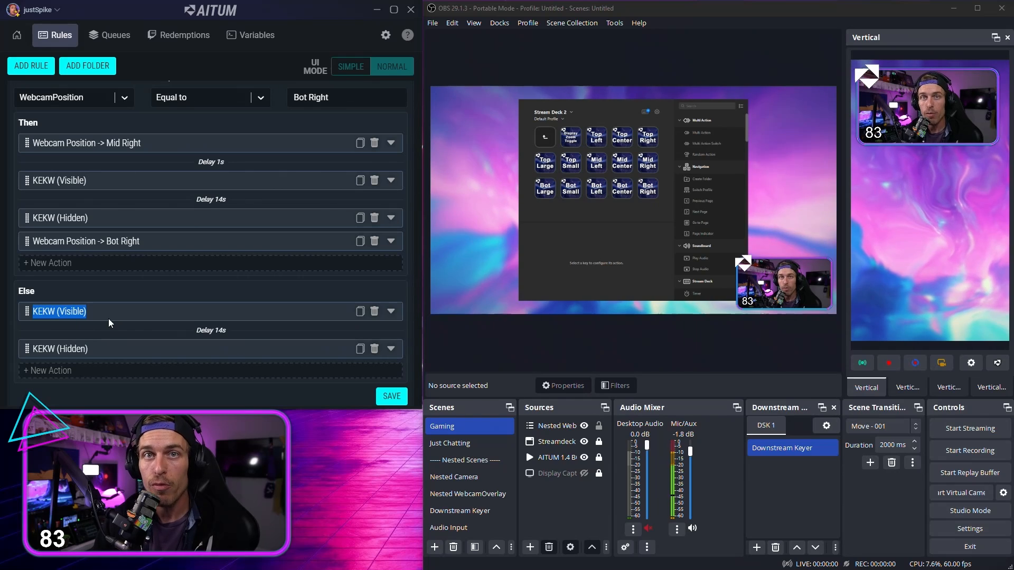
pyautogui.scroll(3, 152, 319)
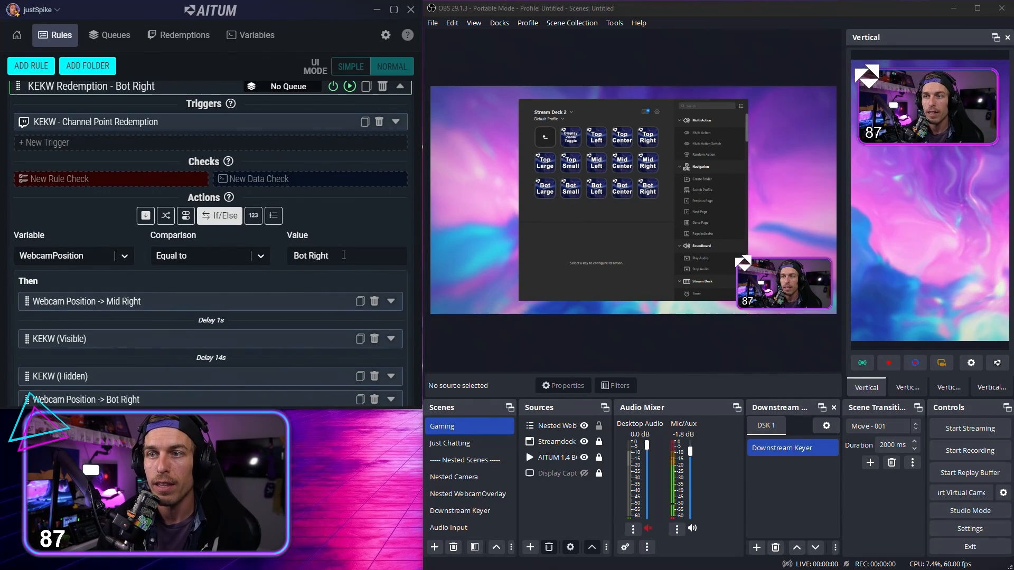
pyautogui.tripleClick(292, 255)
pyautogui.scroll(-4, 156, 241)
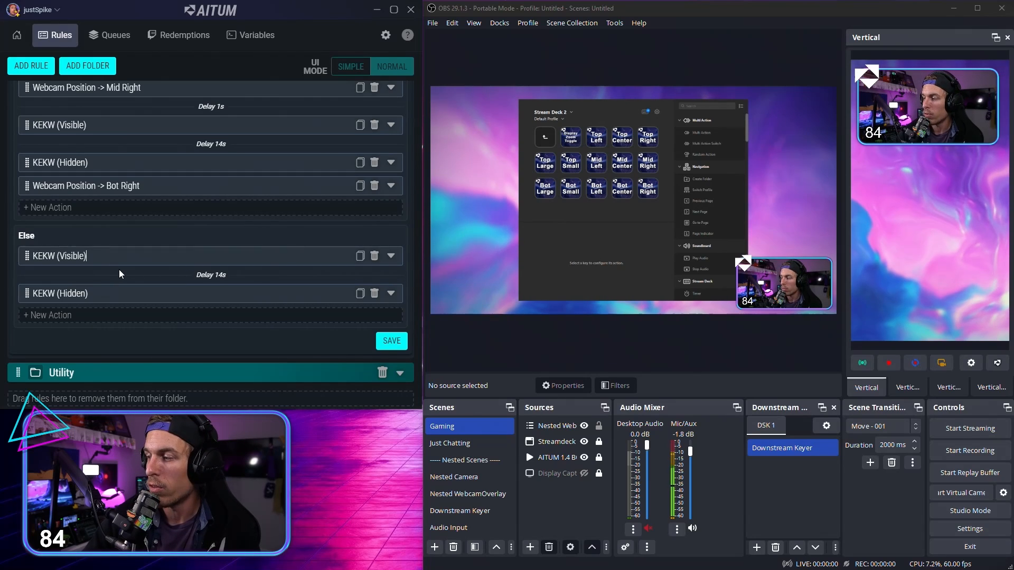
# Step: Save the KEKW Redemption - Bot Right rule and extend the Aitum window's height to show both If/Else branches
pyautogui.click(389, 341)
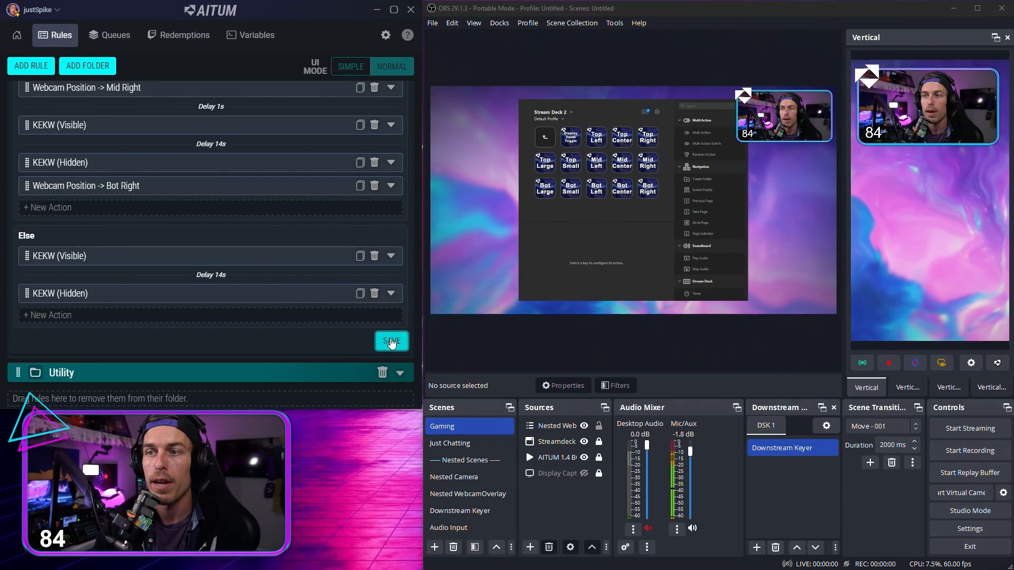
pyautogui.scroll(5, 359, 242)
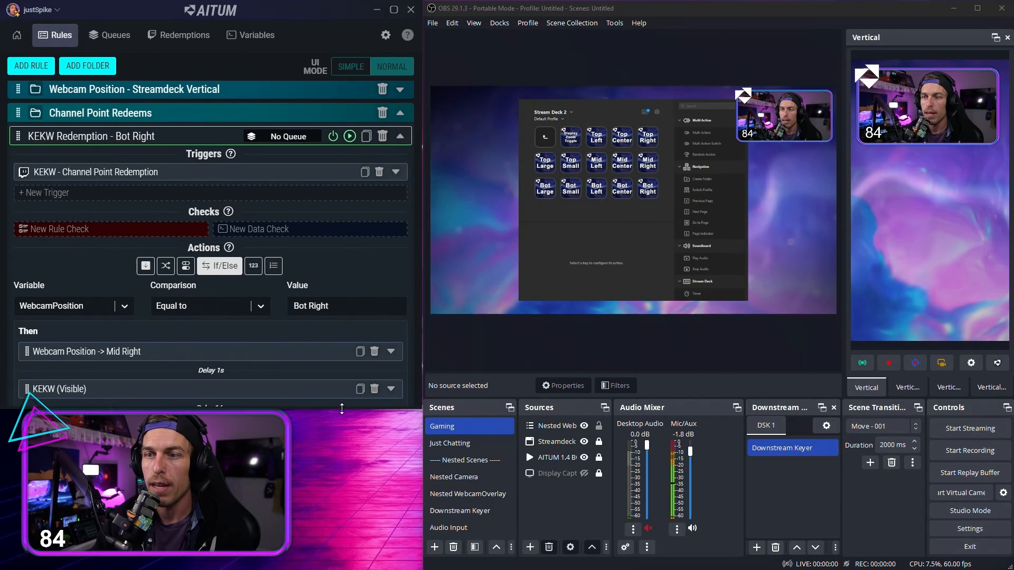
pyautogui.moveTo(342, 408); pyautogui.dragTo(343, 566)
pyautogui.scroll(-2, 350, 170)
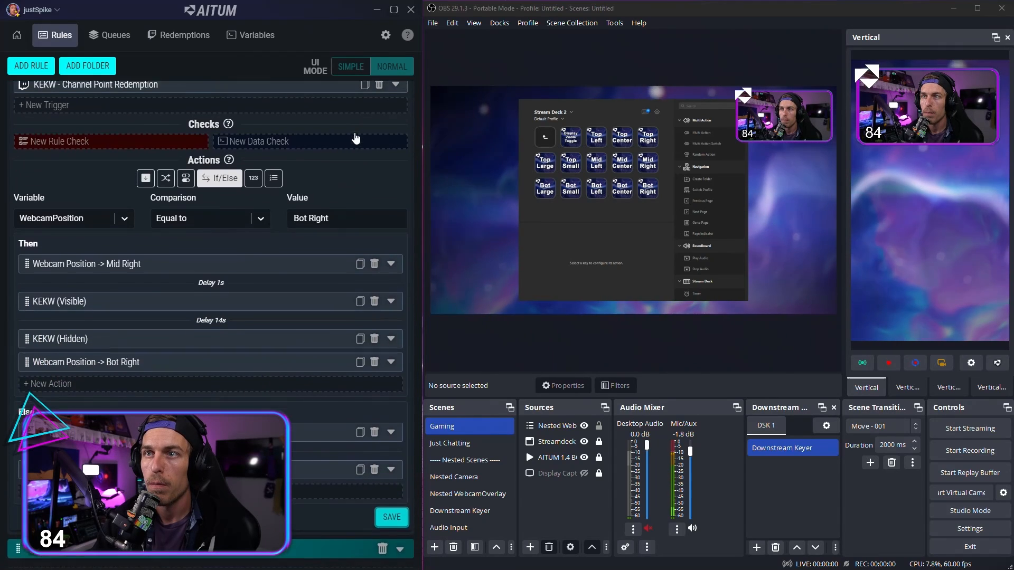
# Step: Run the KEKW Redemption - Bot Right rule manually to test its If/Else branches, and collapse the rule
pyautogui.scroll(1, 355, 138)
pyautogui.click(349, 88)
pyautogui.scroll(-1, 285, 338)
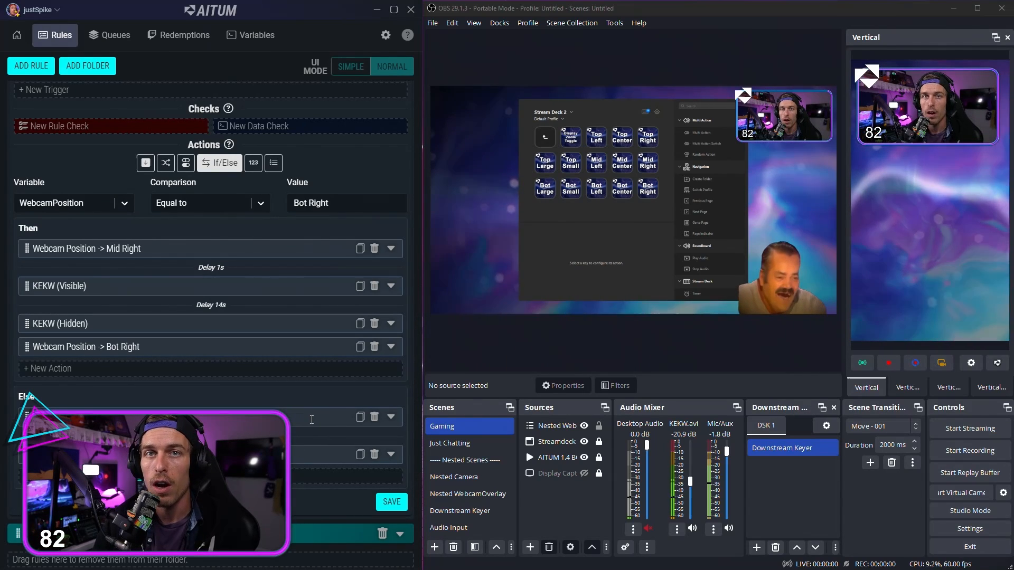
pyautogui.scroll(3, 310, 415)
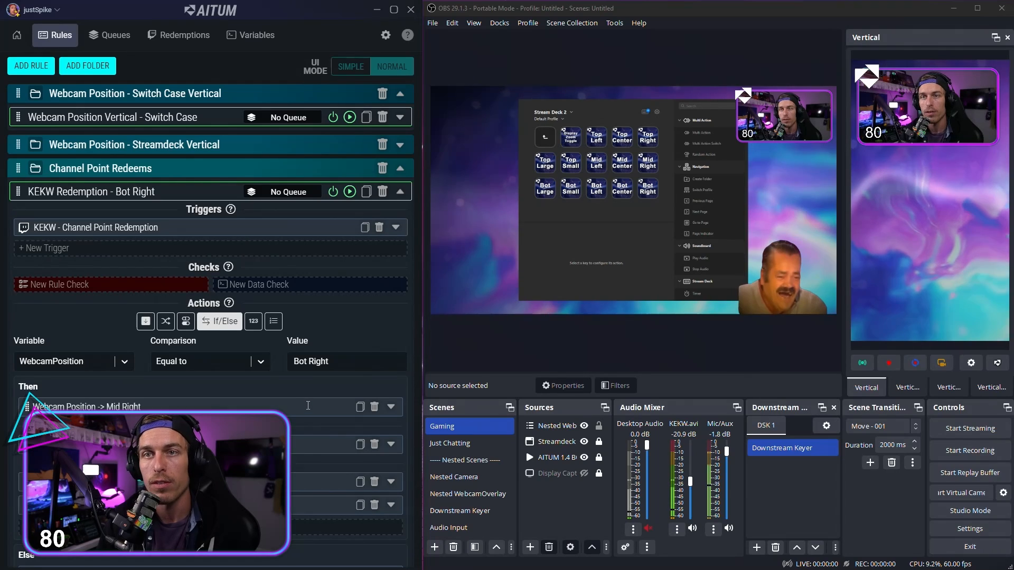
pyautogui.click(404, 195)
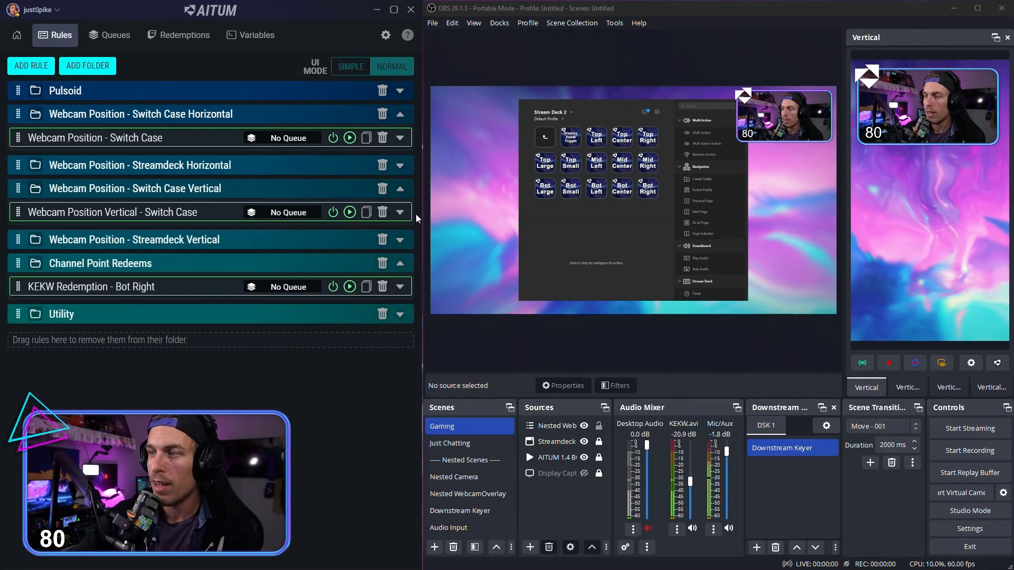